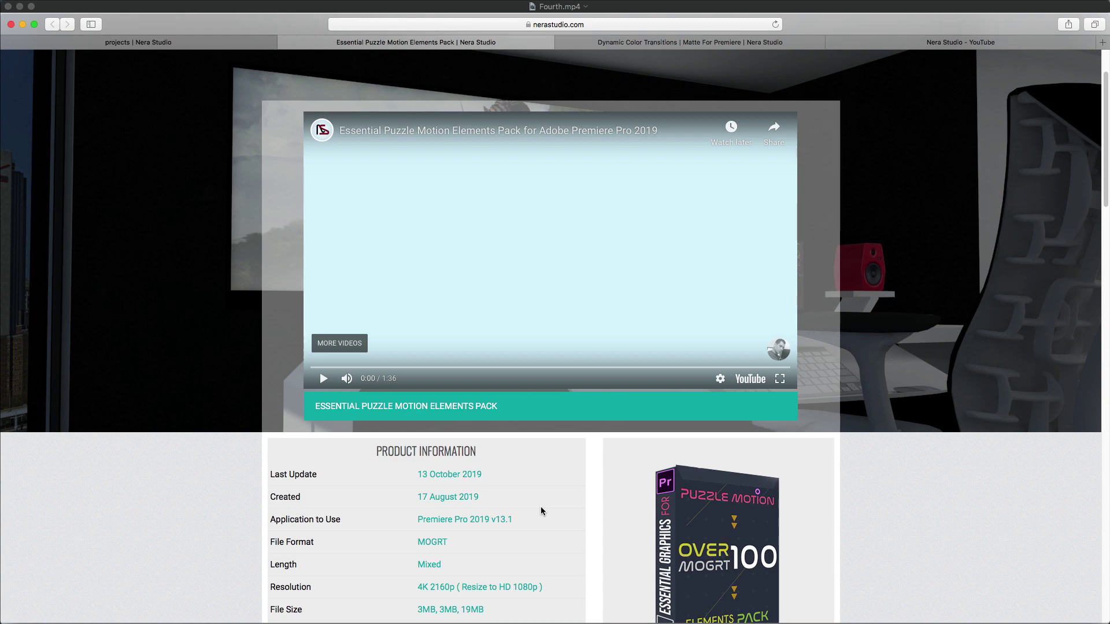
Play the Essential Puzzle Motion Elements Pack promo video and pause it at 0:18
{"action": "scroll", "coordinate": [542, 510], "scroll_direction": "up", "scroll_amount": 2}
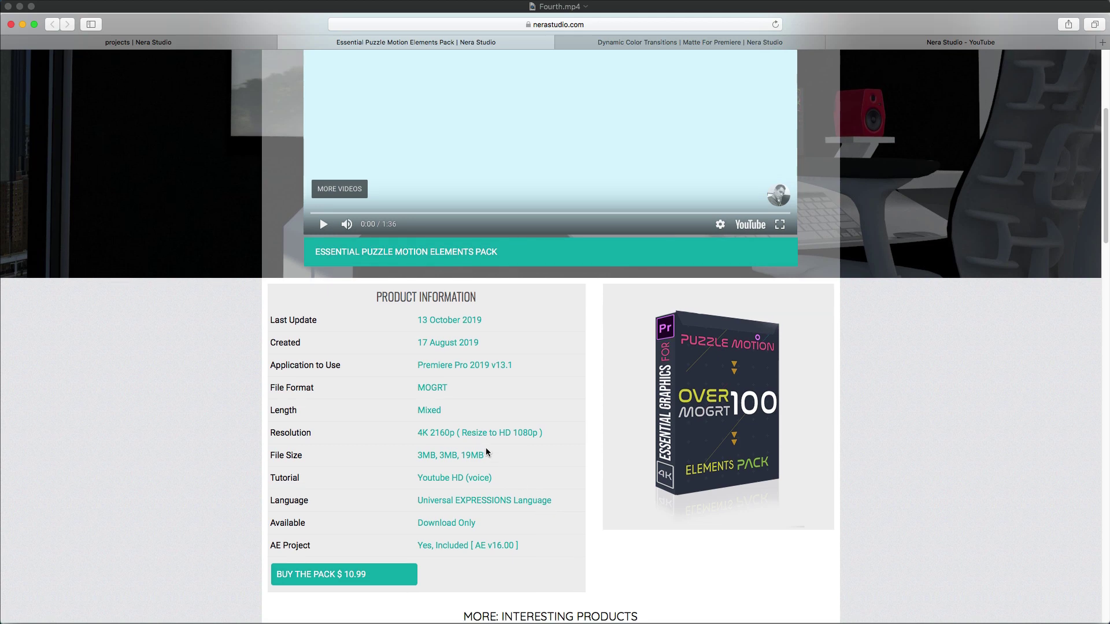
{"action": "scroll", "coordinate": [392, 451], "scroll_direction": "down", "scroll_amount": 1}
{"action": "scroll", "coordinate": [392, 452], "scroll_direction": "up", "scroll_amount": 5}
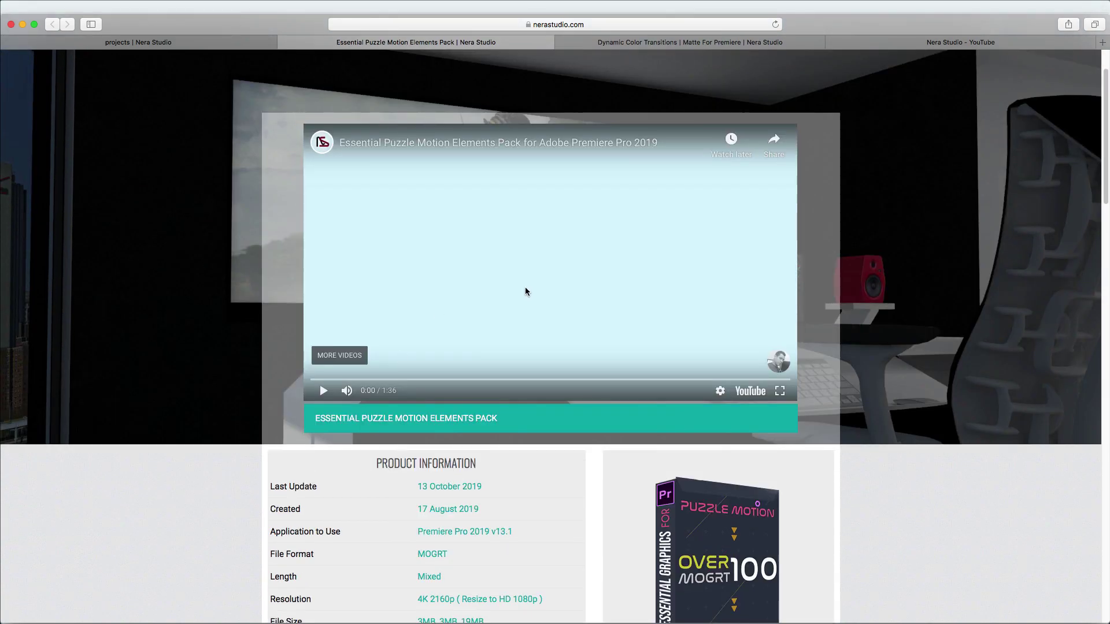
{"action": "left_click", "coordinate": [323, 392]}
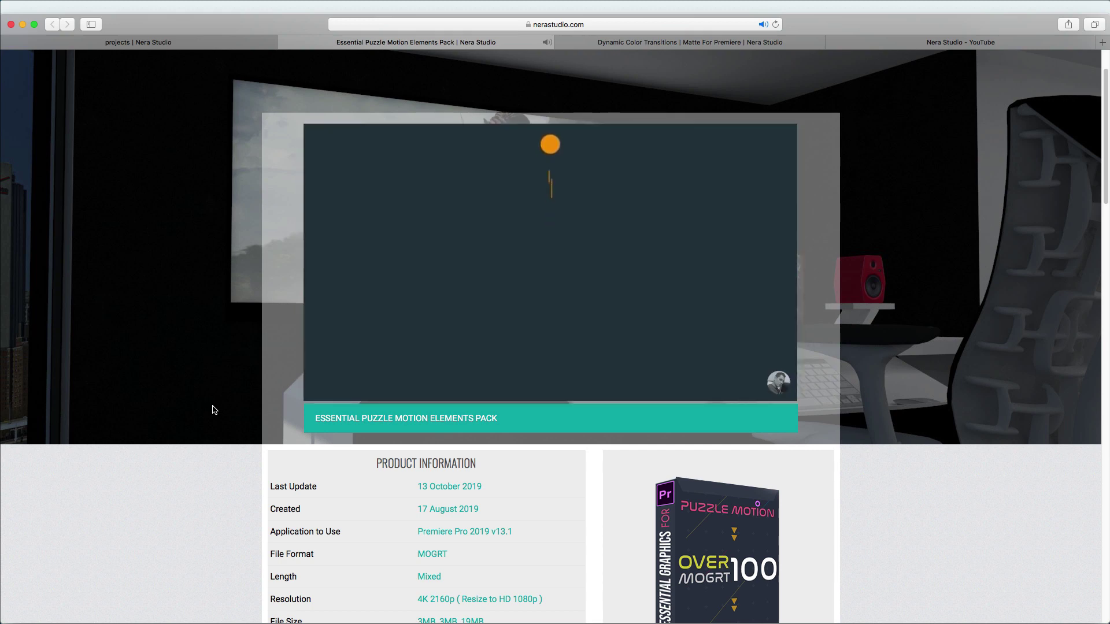
{"action": "mouse_move", "coordinate": [381, 401]}
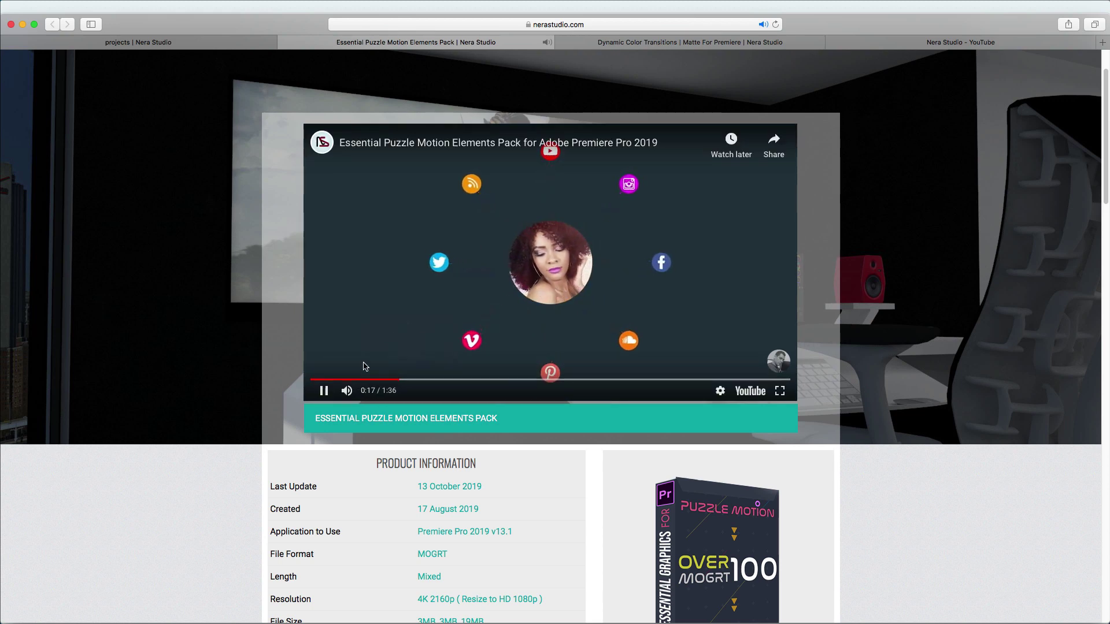
{"action": "left_click", "coordinate": [324, 391]}
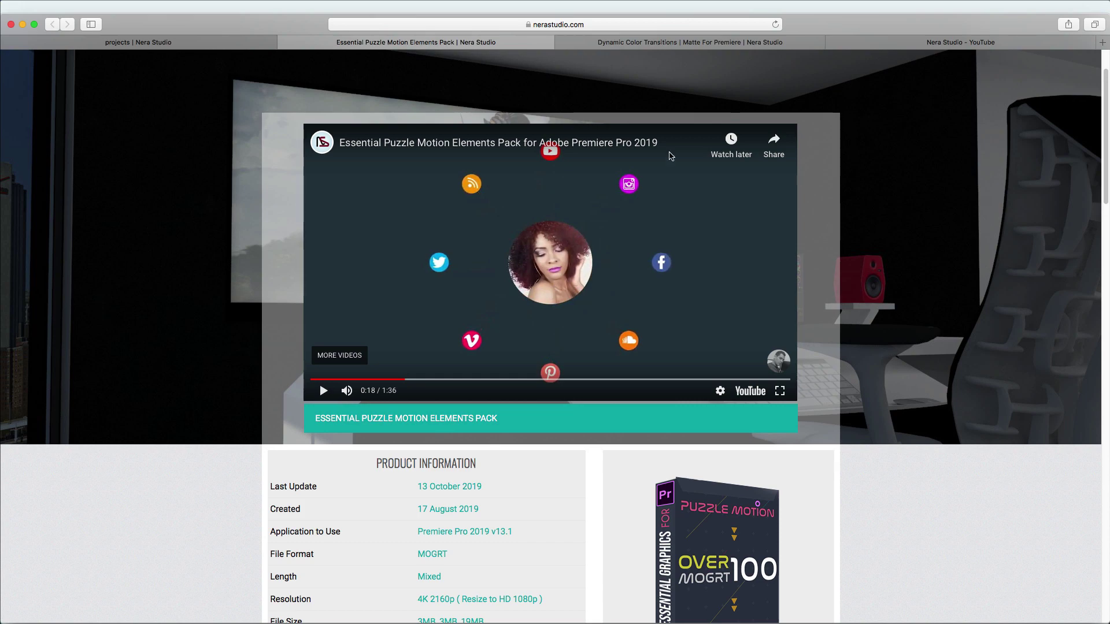
Look over the Dynamic Color Transitions, projects and Puzzle Motion pages on nerastudio.com
{"action": "left_click", "coordinate": [682, 44]}
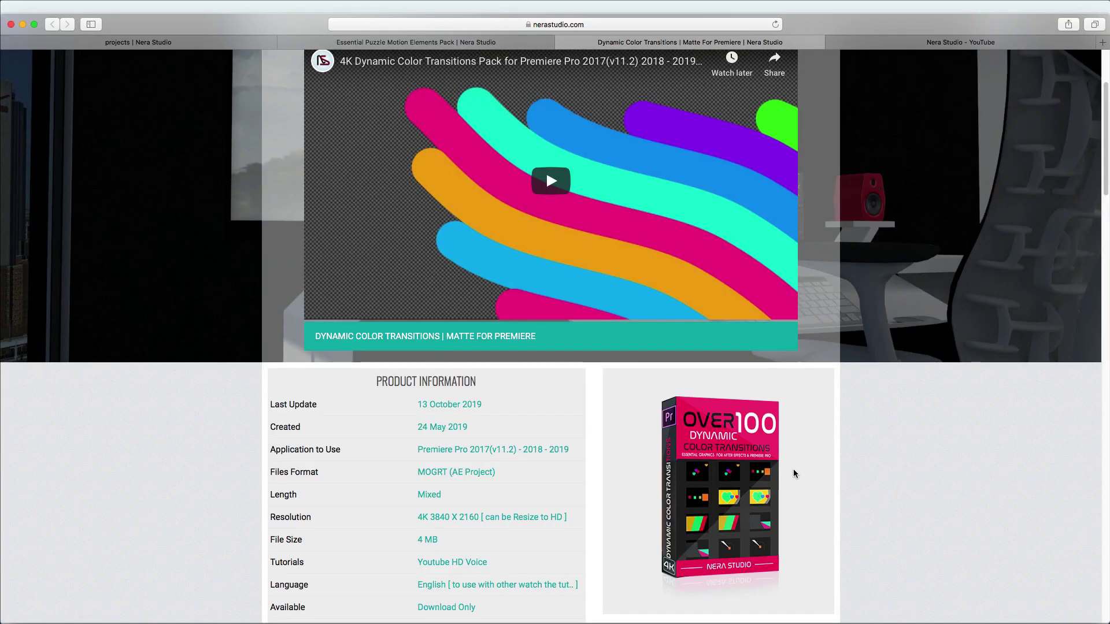
{"action": "scroll", "coordinate": [837, 484], "scroll_direction": "down", "scroll_amount": 2}
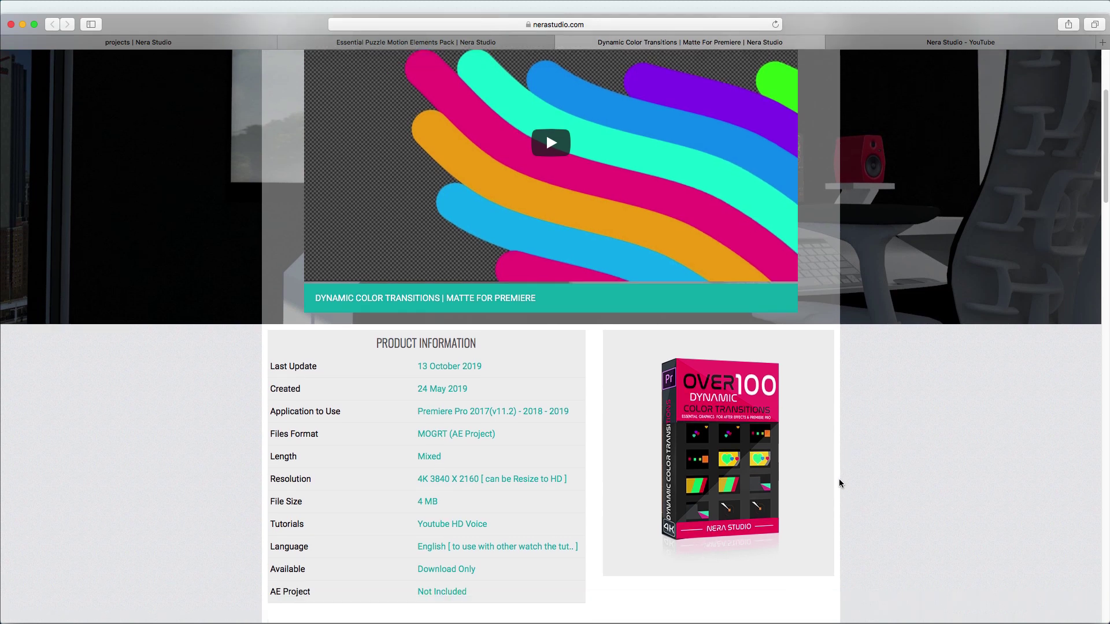
{"action": "left_click", "coordinate": [181, 46]}
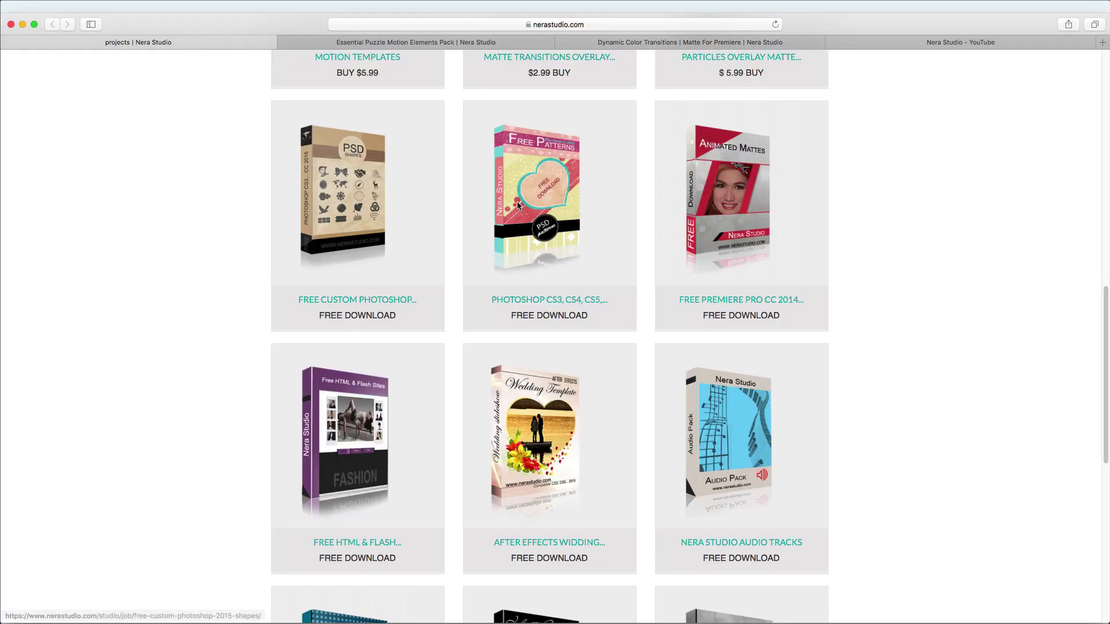
{"action": "left_click", "coordinate": [427, 43]}
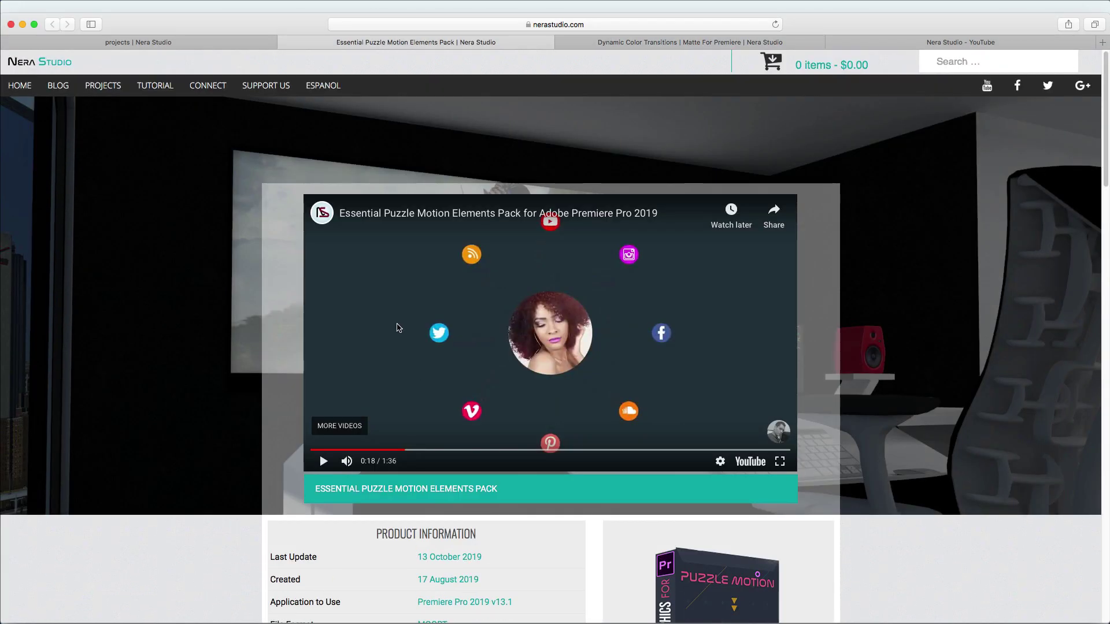
{"action": "left_click", "coordinate": [214, 36]}
{"action": "scroll", "coordinate": [339, 174], "scroll_direction": "down", "scroll_amount": 3}
{"action": "scroll", "coordinate": [338, 174], "scroll_direction": "up", "scroll_amount": 10}
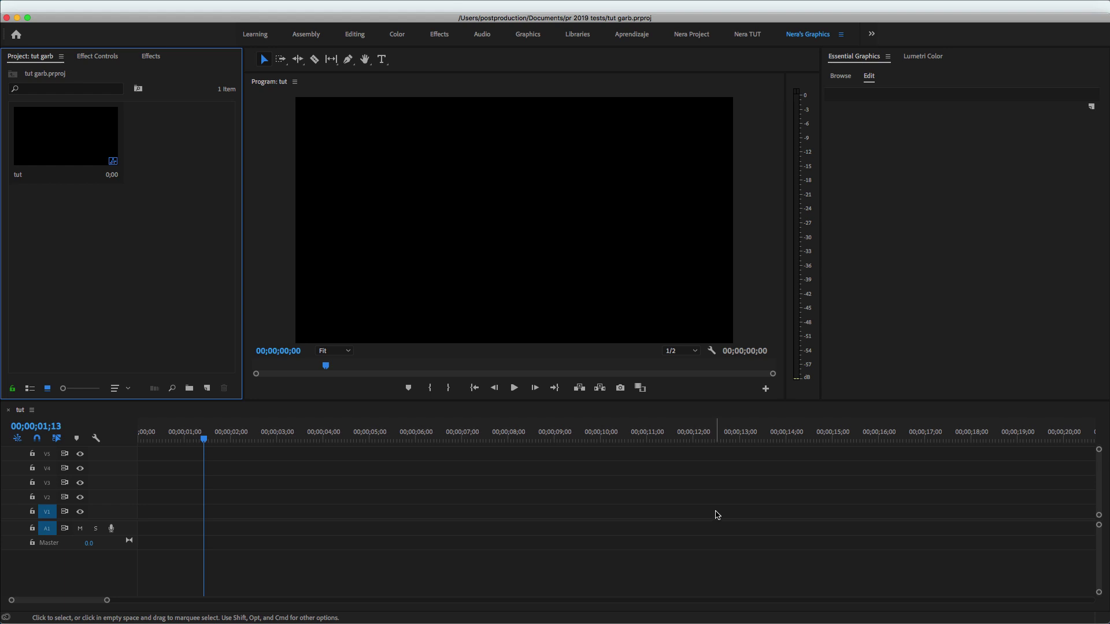
In Essential Graphics Browse, clear the 016_m_t search and select the 002_M_T Pop Up Circle template
{"action": "left_click", "coordinate": [962, 266]}
{"action": "left_click", "coordinate": [841, 80]}
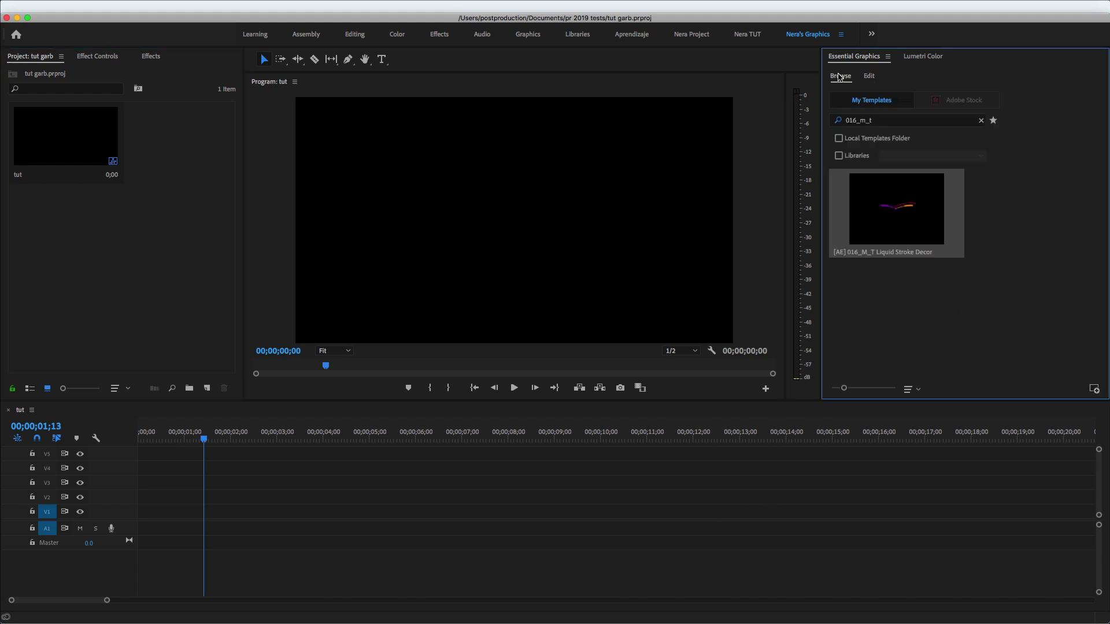
{"action": "left_click", "coordinate": [980, 121]}
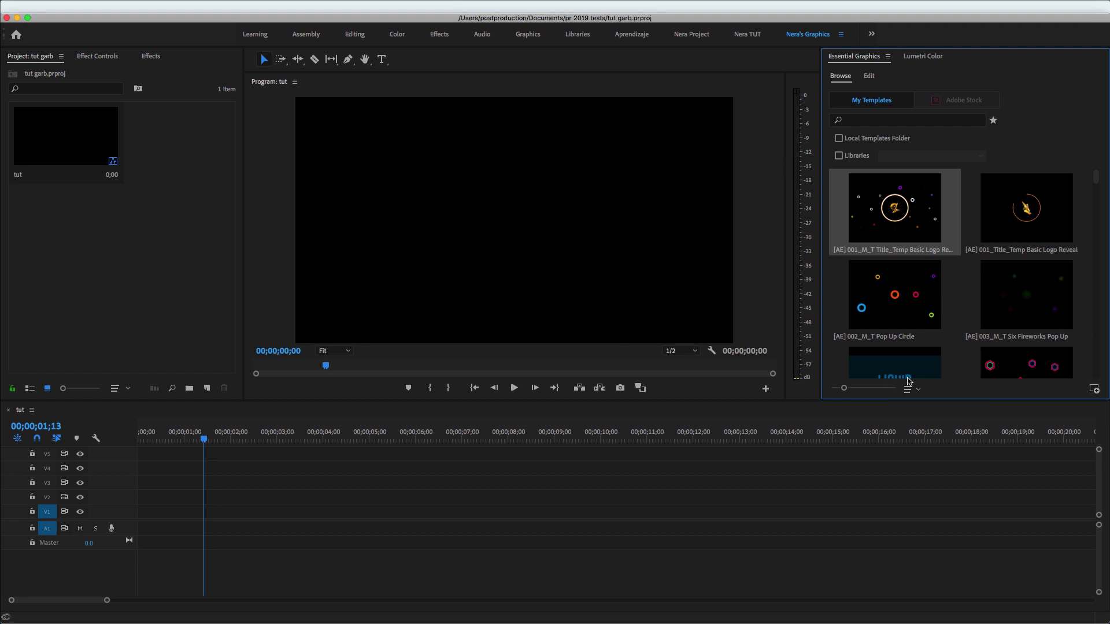
{"action": "left_click", "coordinate": [958, 311]}
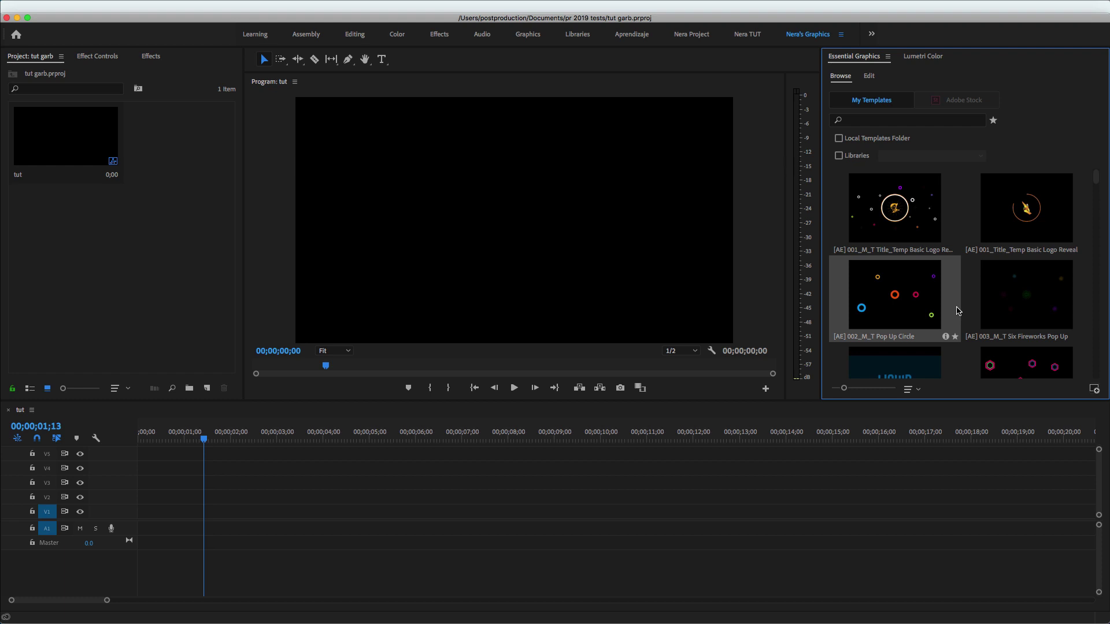
Maximize the templates panel with ` to scroll the full list, then restore it
{"action": "key", "text": "grave"}
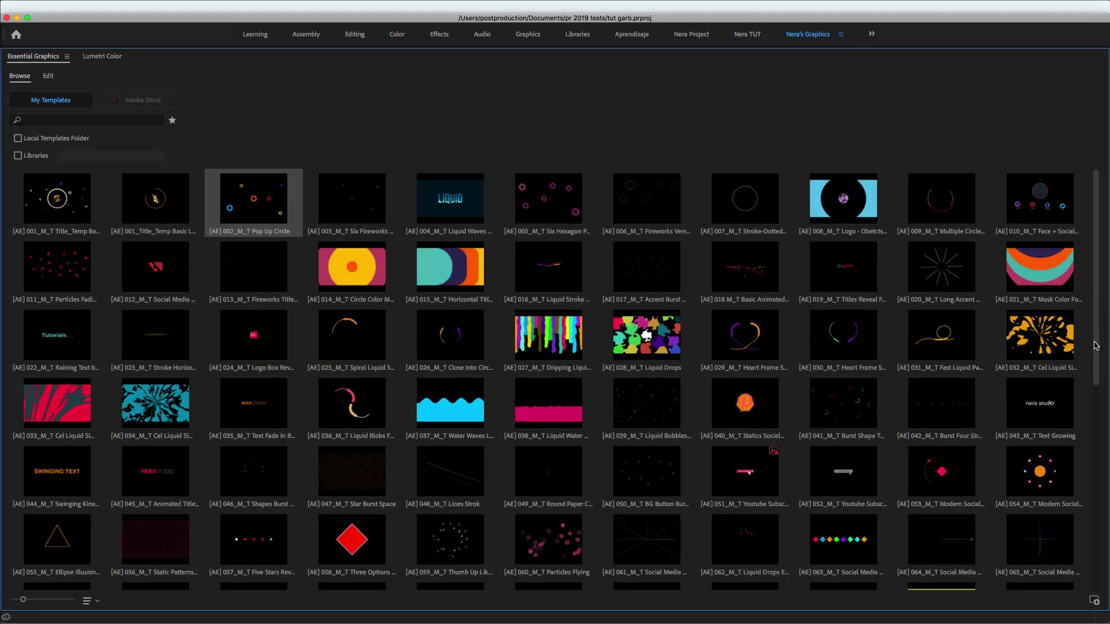
{"action": "scroll", "coordinate": [1096, 345], "scroll_direction": "down", "scroll_amount": 10}
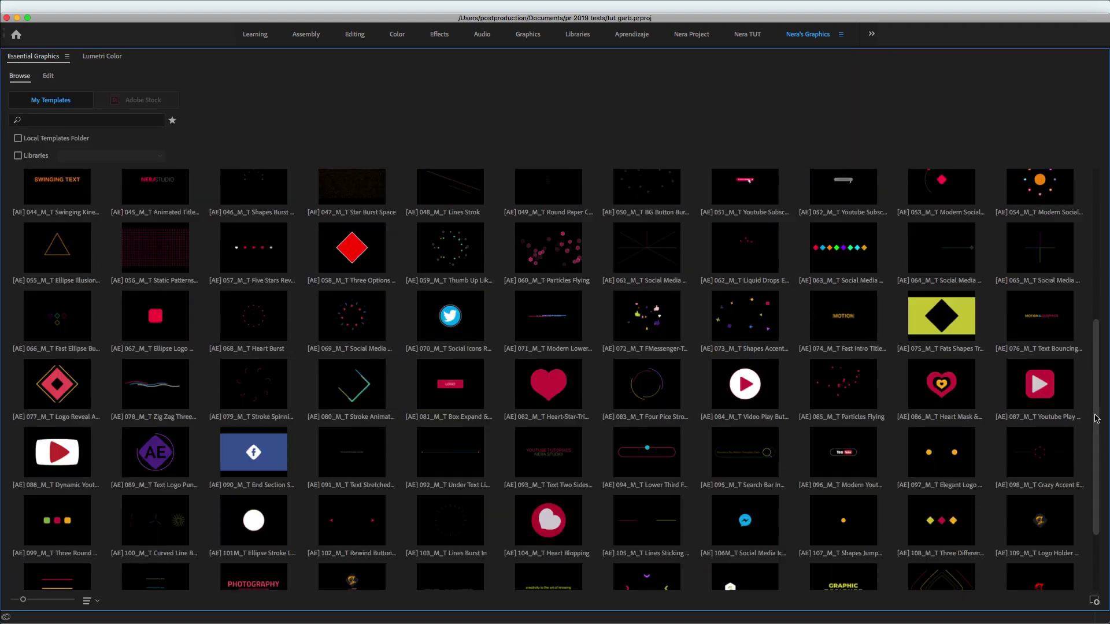
{"action": "key", "text": "grave"}
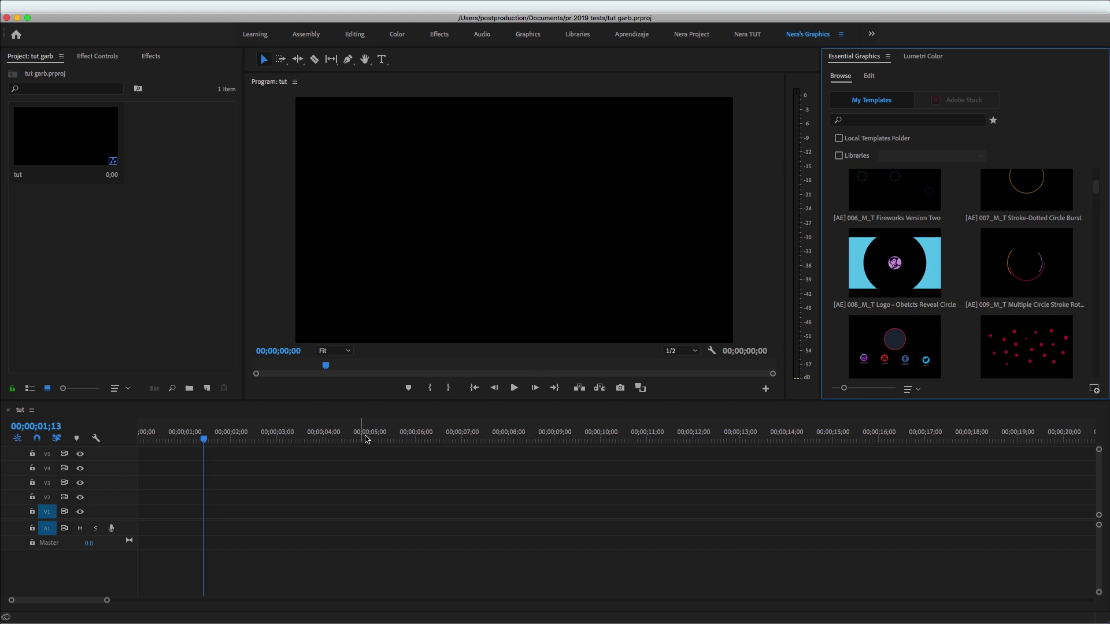
Search 013_m_t and place the Fireworks template on V1, keeping existing sequence settings
{"action": "left_click", "coordinate": [894, 124]}
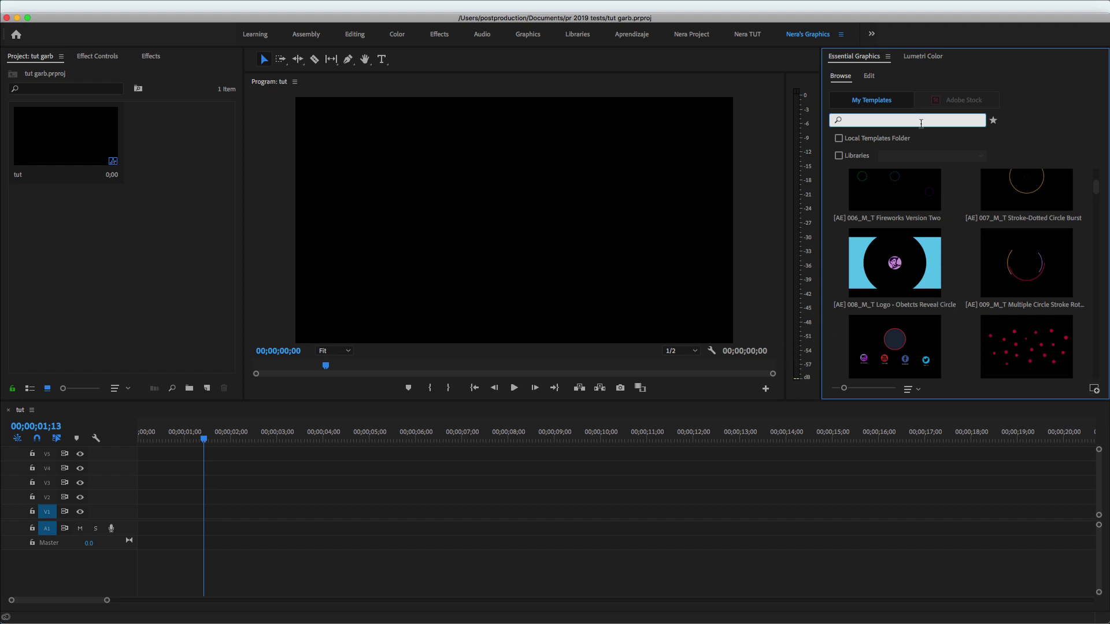
{"action": "type", "text": "013"}
{"action": "left_click", "coordinate": [874, 136]}
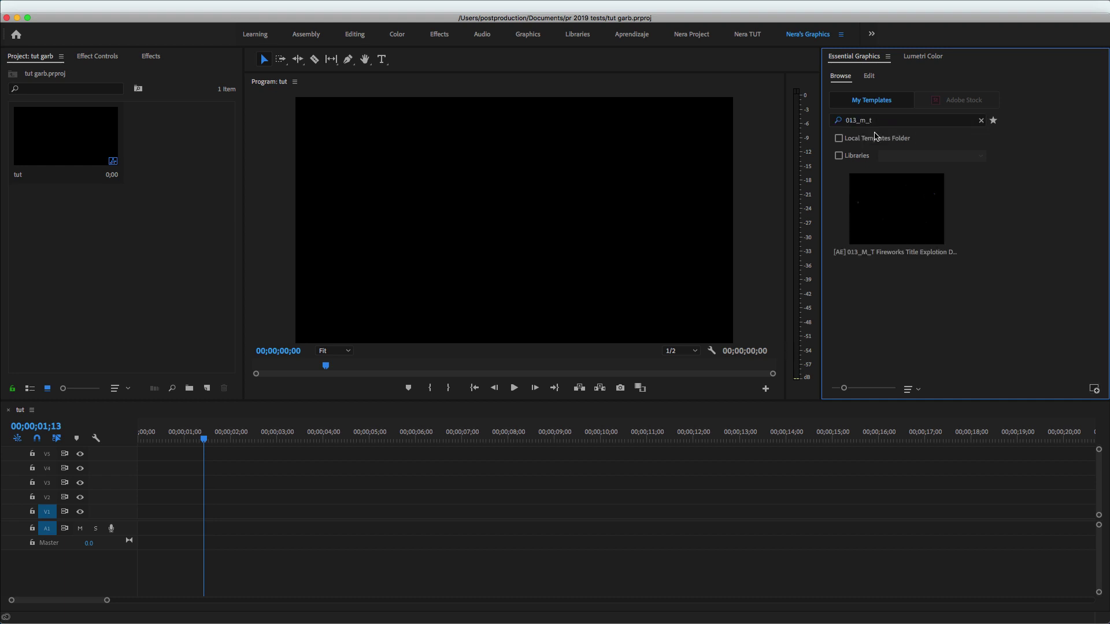
{"action": "left_click_drag", "start_coordinate": [927, 203], "coordinate": [162, 513]}
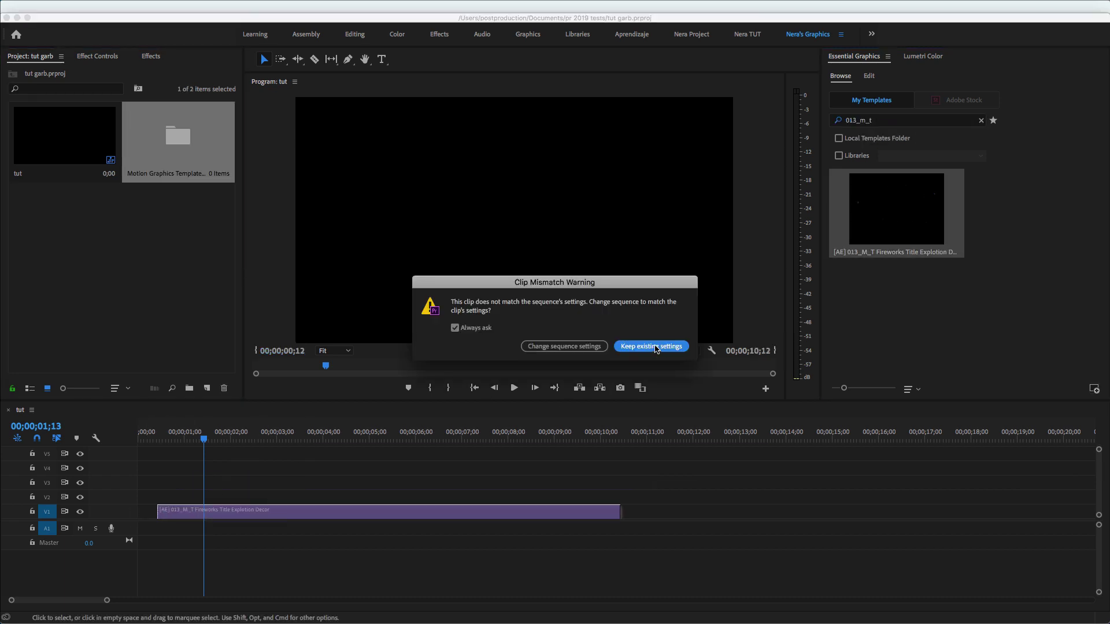
{"action": "left_click", "coordinate": [651, 346]}
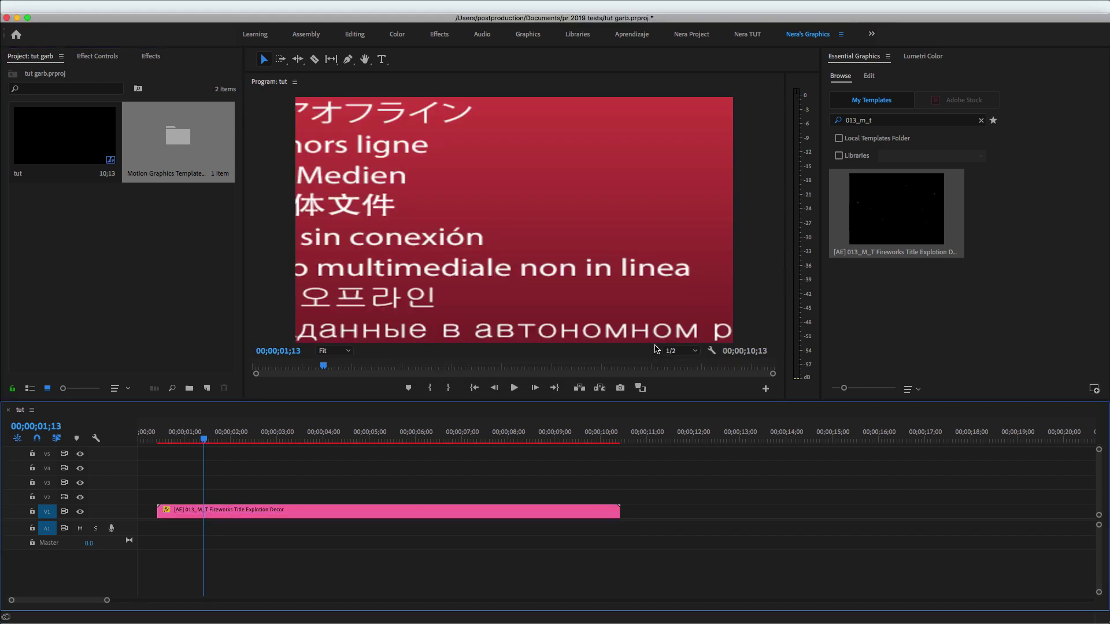
Scale the fireworks clip to frame size and move it to the sequence start
{"action": "left_click", "coordinate": [332, 516]}
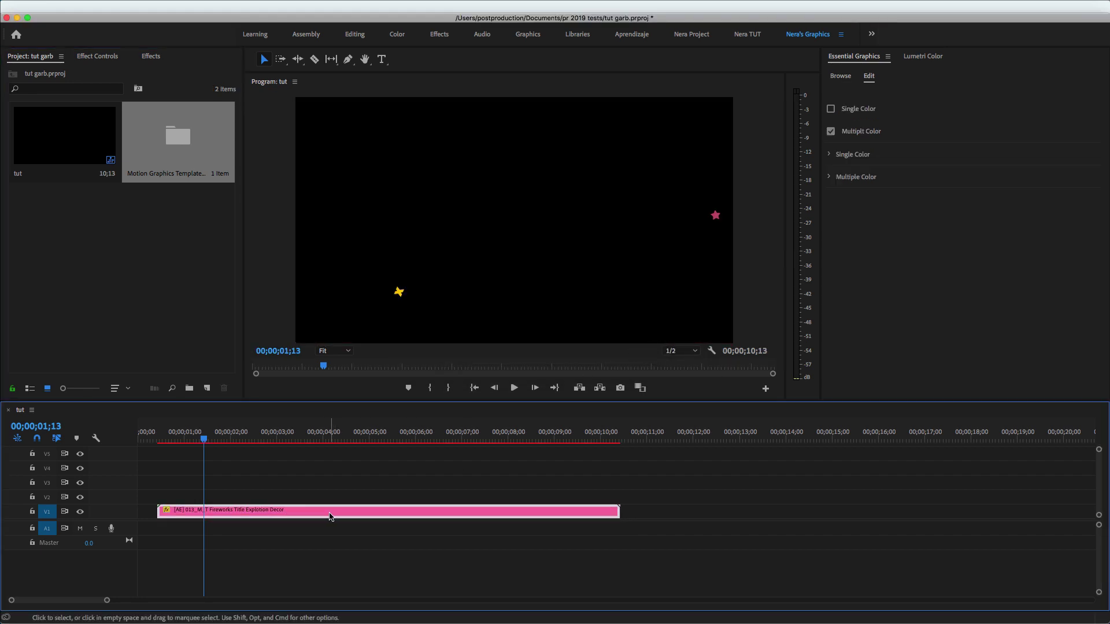
{"action": "right_click", "coordinate": [330, 515]}
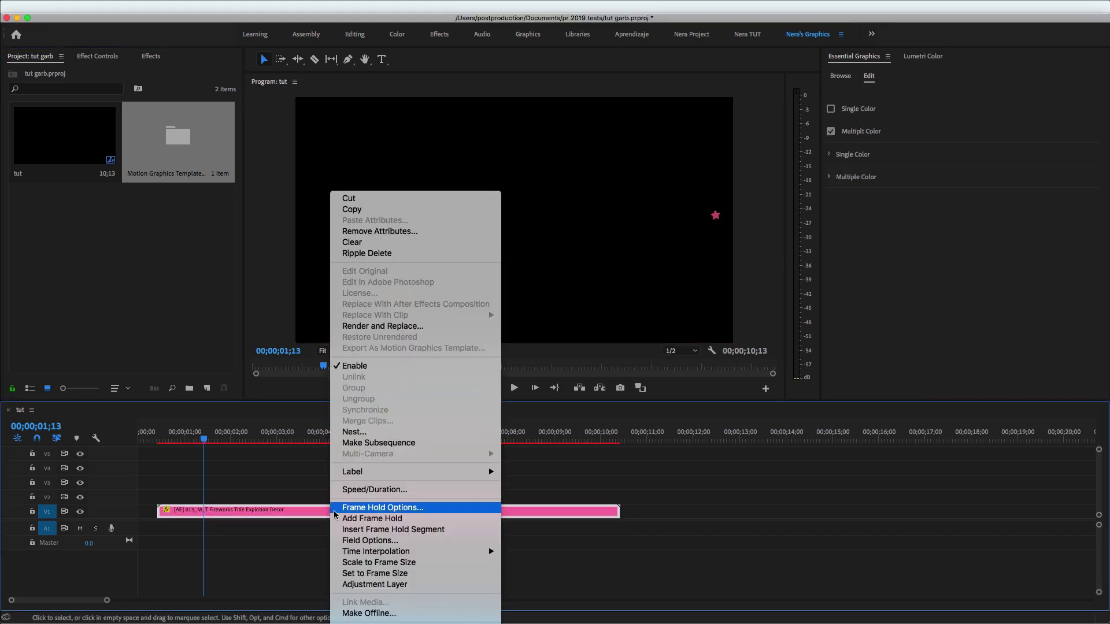
{"action": "left_click", "coordinate": [386, 565]}
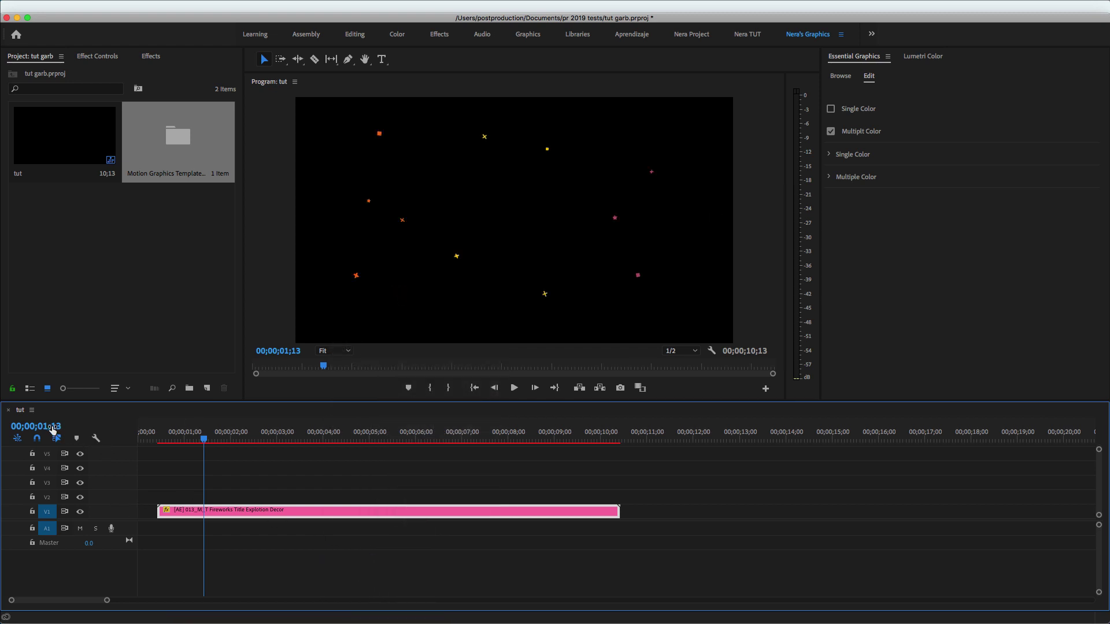
{"action": "left_click", "coordinate": [52, 428]}
{"action": "type", "text": "3"}
{"action": "key", "text": "Return"}
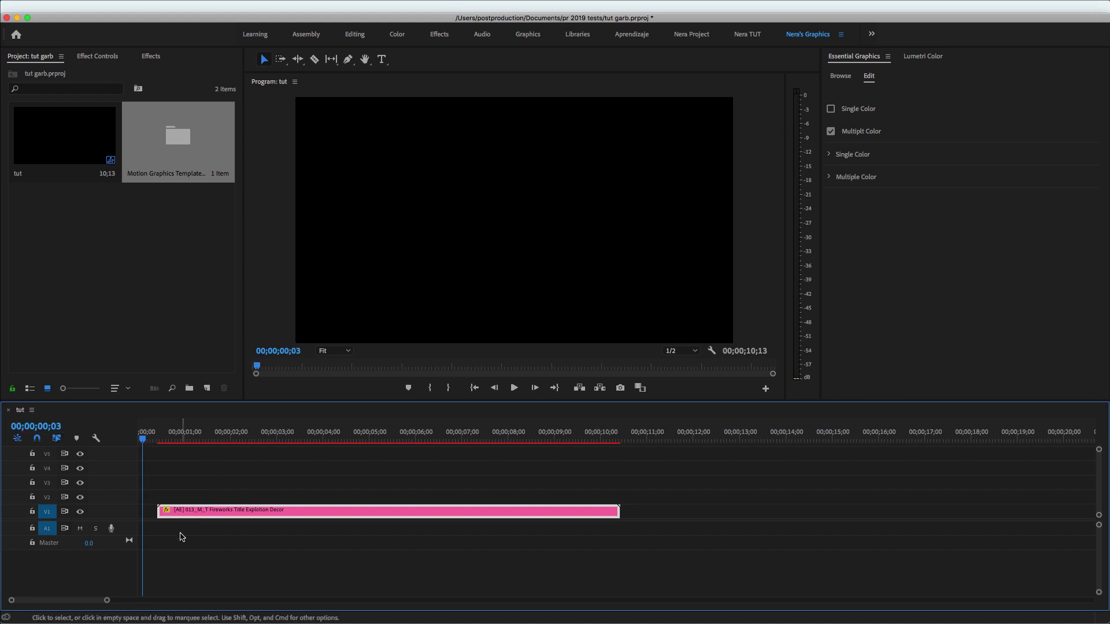
{"action": "left_click_drag", "start_coordinate": [198, 512], "coordinate": [183, 513]}
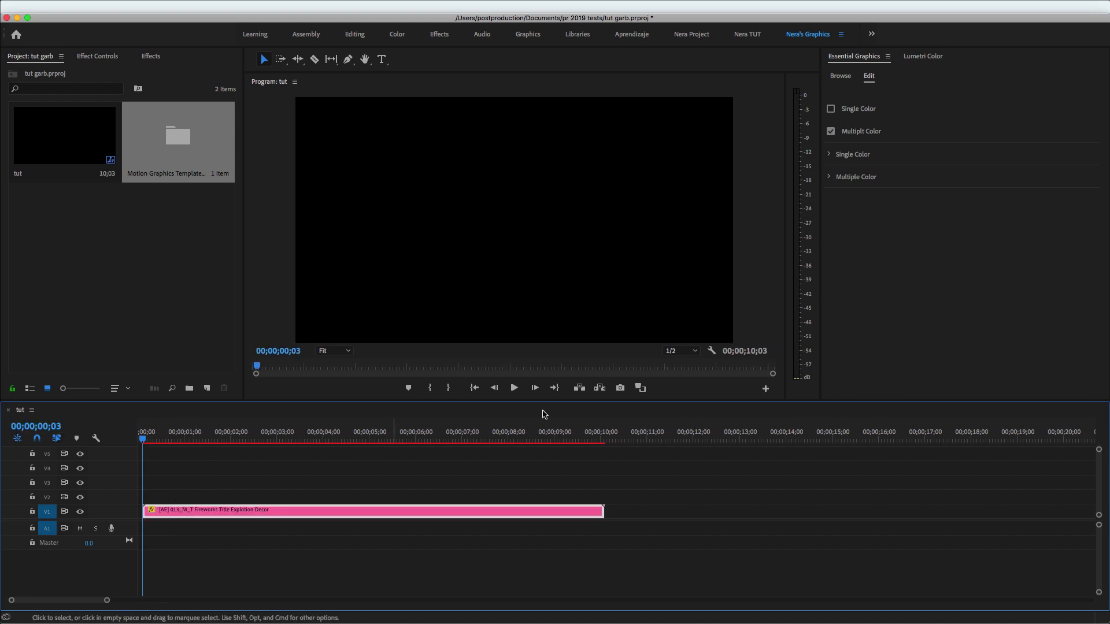
Search 015_m_t and place the Horizontal Title Mask Colors template on V2
{"action": "left_click", "coordinate": [841, 76]}
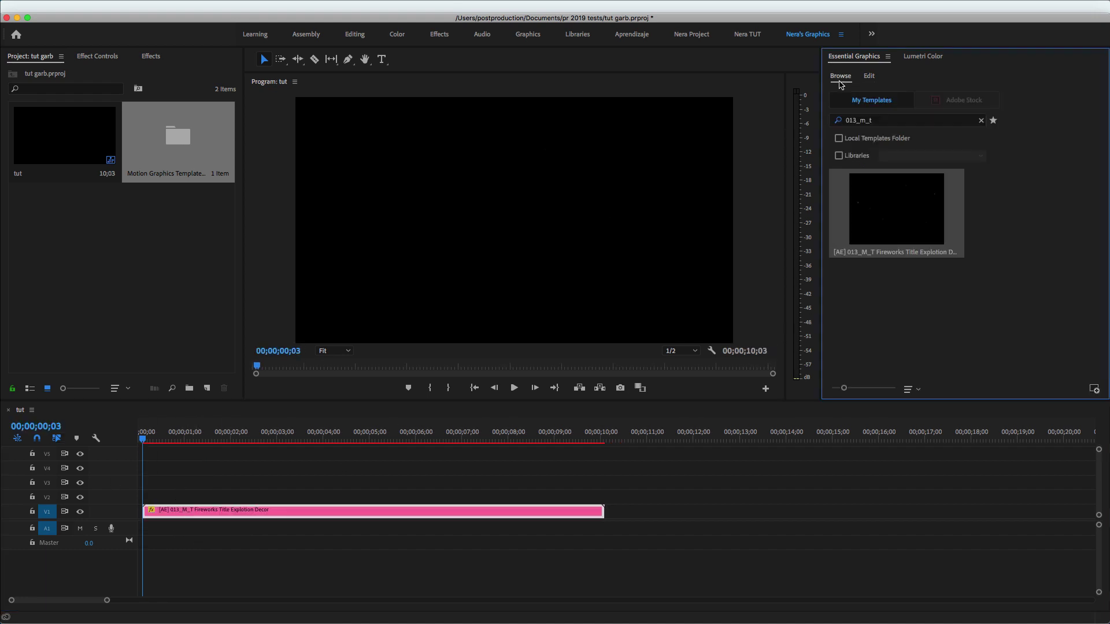
{"action": "left_click", "coordinate": [981, 120]}
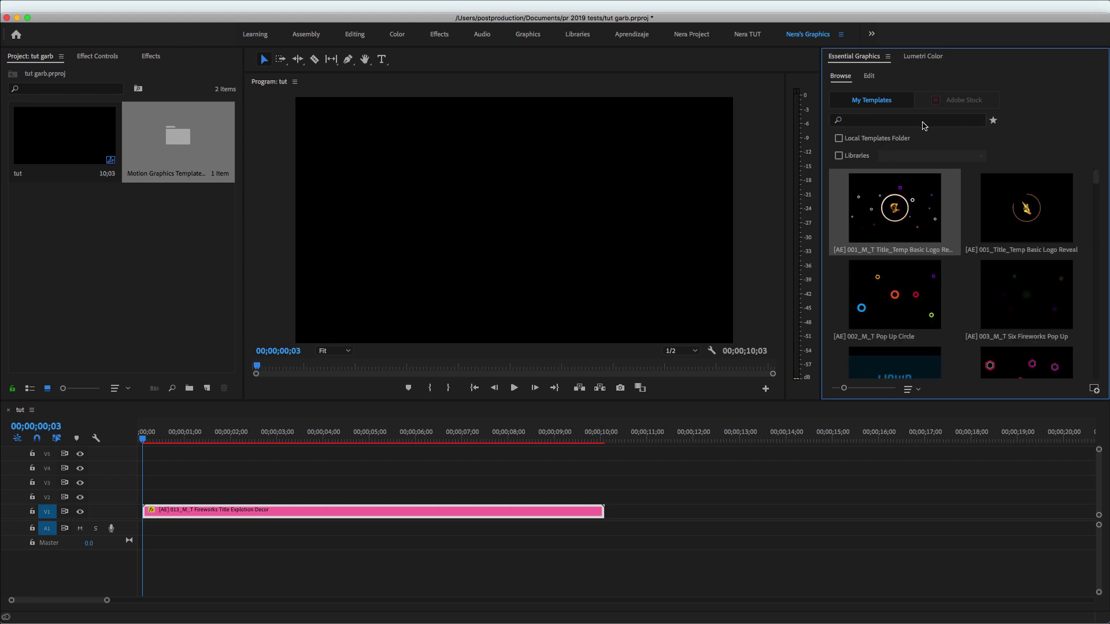
{"action": "left_click", "coordinate": [920, 122]}
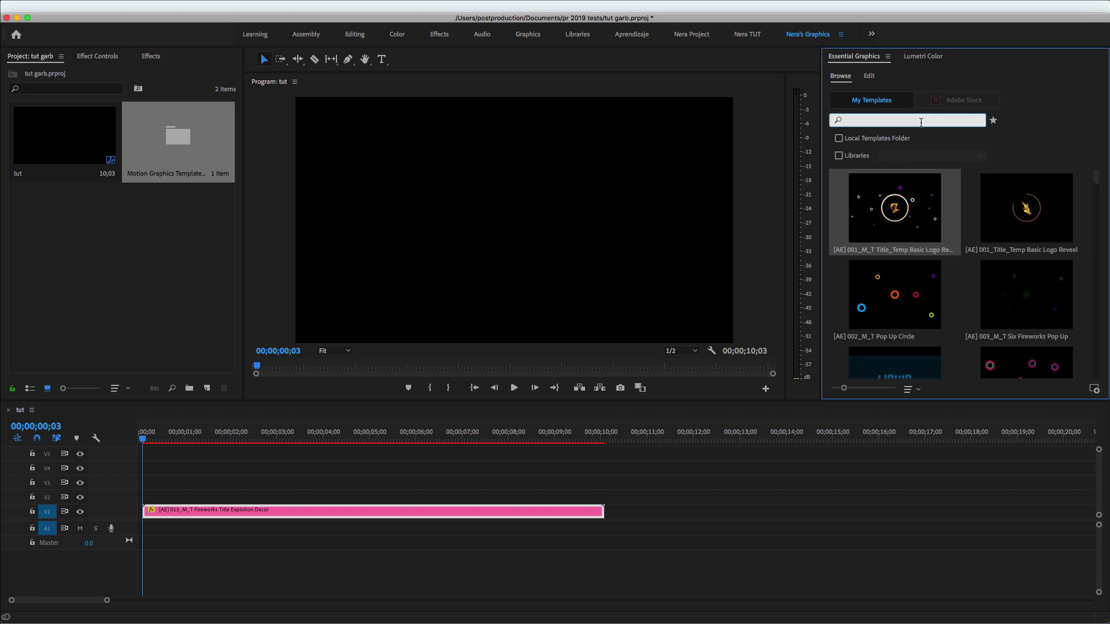
{"action": "type", "text": "015"}
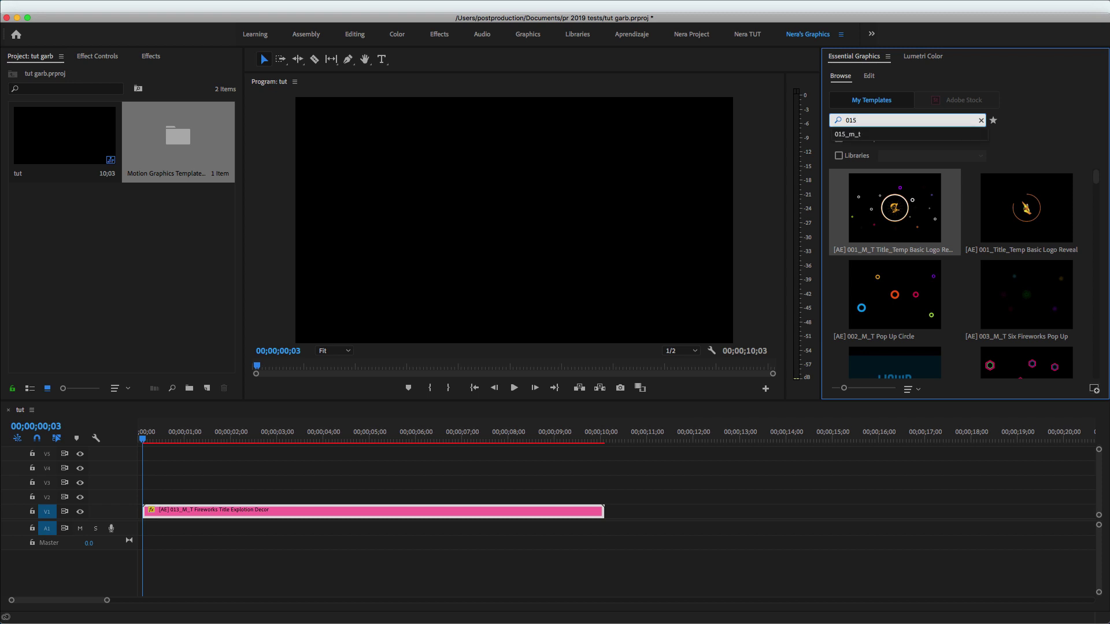
{"action": "left_click", "coordinate": [921, 136]}
{"action": "left_click_drag", "start_coordinate": [926, 212], "coordinate": [138, 498]}
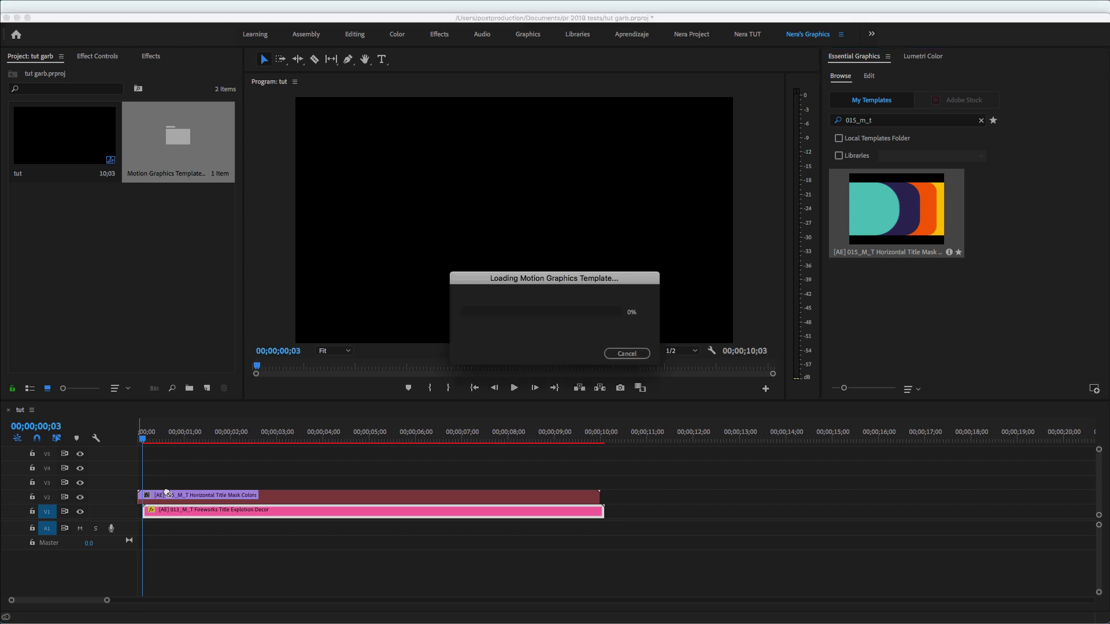
{"action": "left_click", "coordinate": [278, 494]}
Scale the mask colours clip to frame size and play the sequence preview
{"action": "right_click", "coordinate": [280, 497]}
{"action": "left_click", "coordinate": [309, 561]}
{"action": "key", "text": "space"}
{"action": "left_click", "coordinate": [931, 254]}
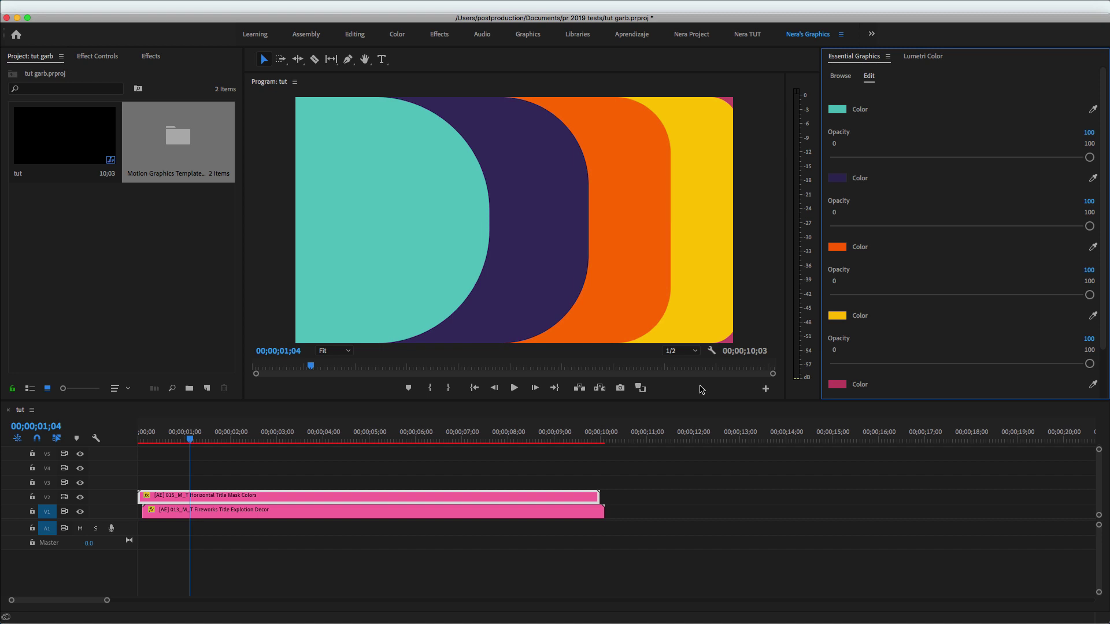
Clear the template search and search for 045_m_t
{"action": "left_click", "coordinate": [843, 84]}
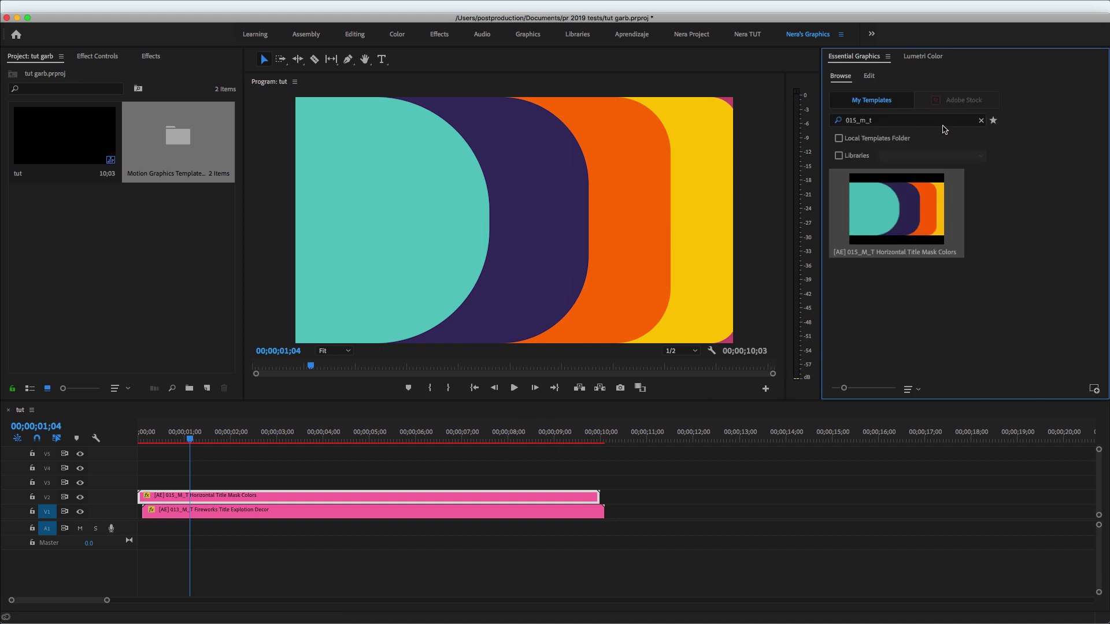
{"action": "left_click", "coordinate": [981, 120]}
{"action": "left_click", "coordinate": [924, 120]}
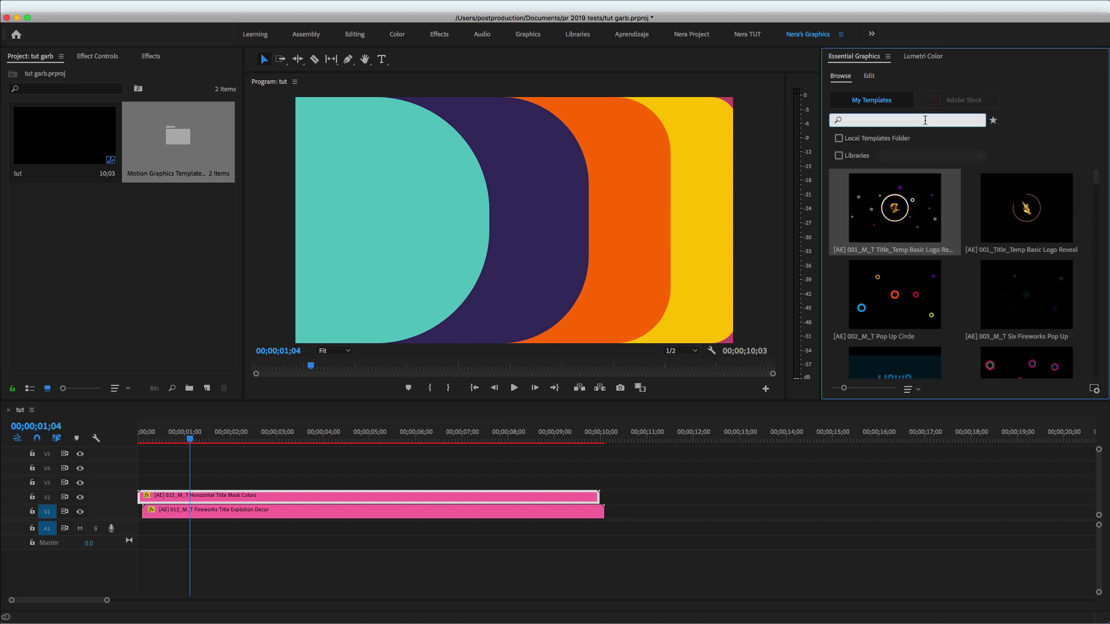
{"action": "type", "text": "045"}
Place the 045_M_T Animated Title from Midle template on V3 and scale it to frame size
{"action": "left_click", "coordinate": [874, 135]}
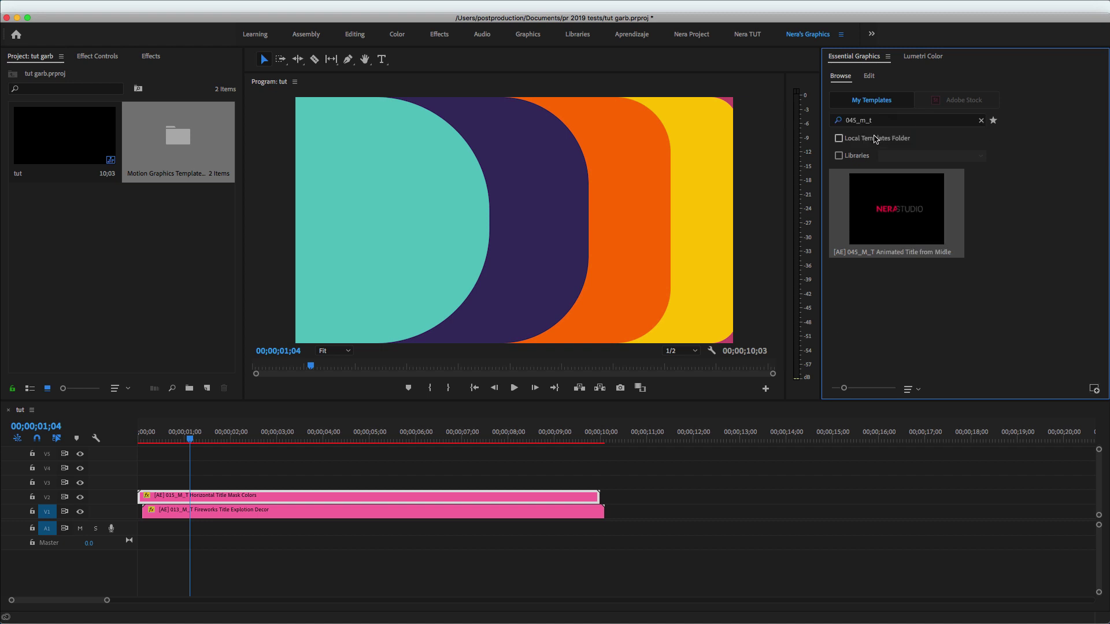
{"action": "left_click_drag", "start_coordinate": [890, 211], "coordinate": [143, 492]}
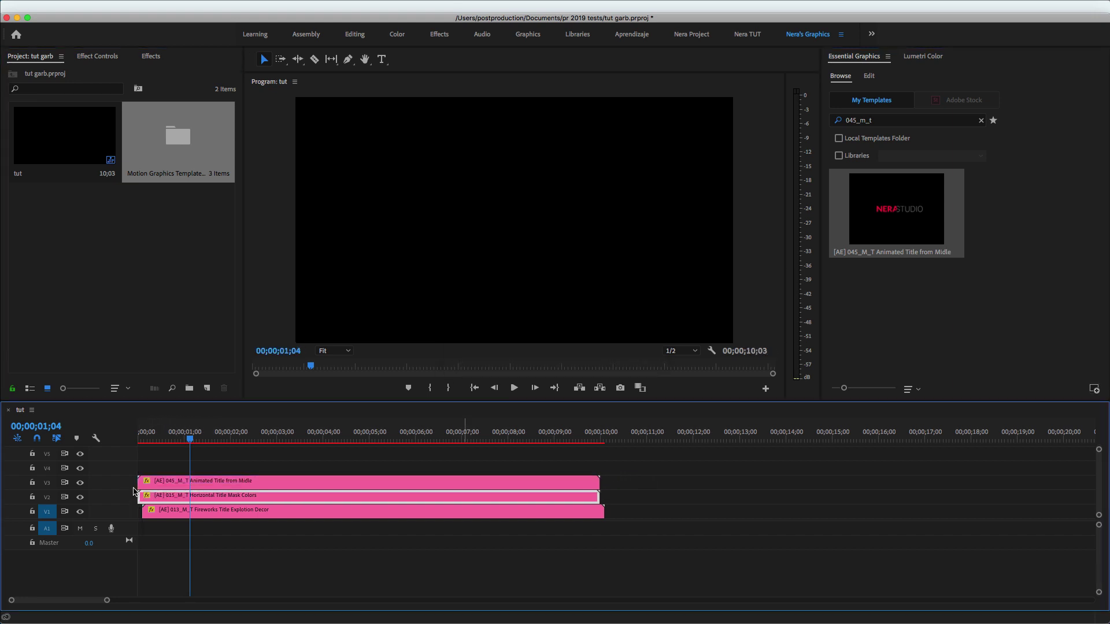
{"action": "right_click", "coordinate": [215, 484]}
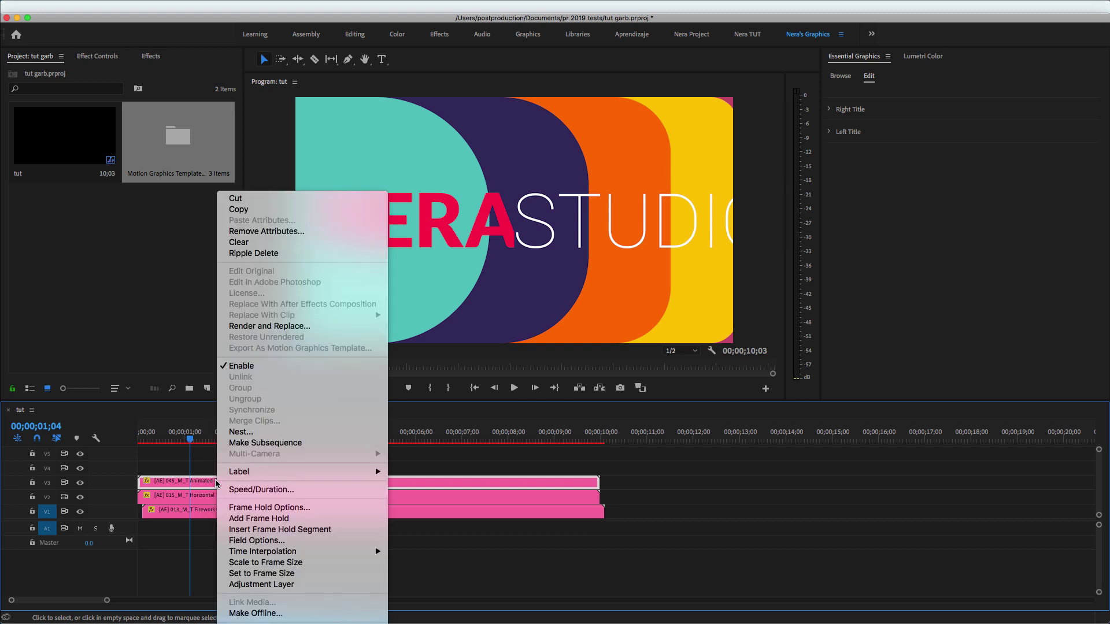
{"action": "left_click", "coordinate": [297, 562]}
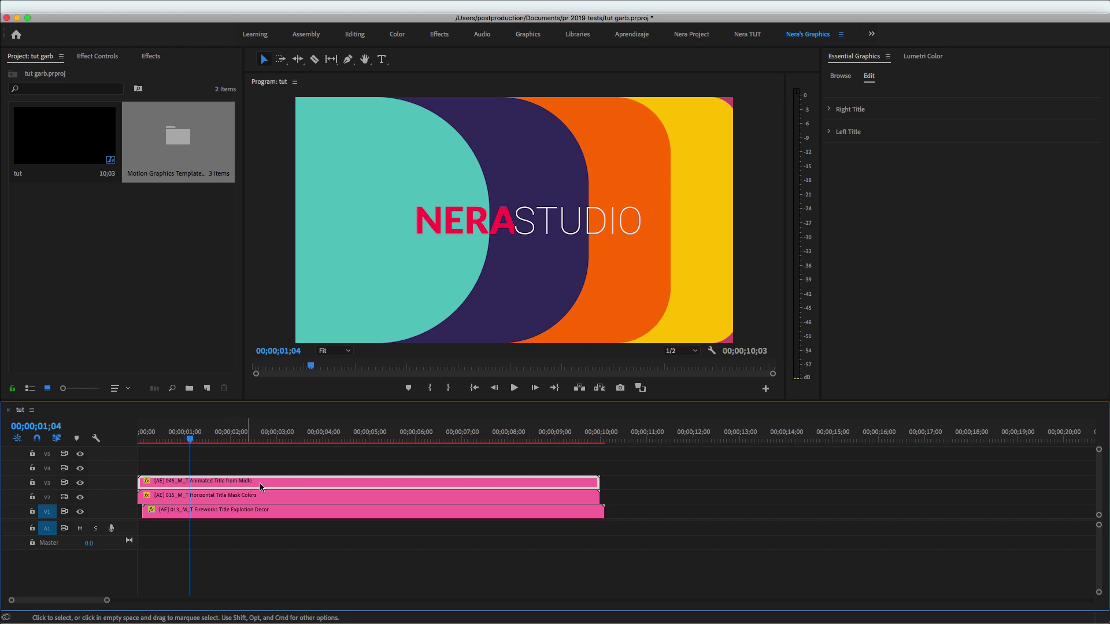
Apply Track Matte Key to the V2 mask colours clip with Matte set to Video 3
{"action": "left_click", "coordinate": [234, 498]}
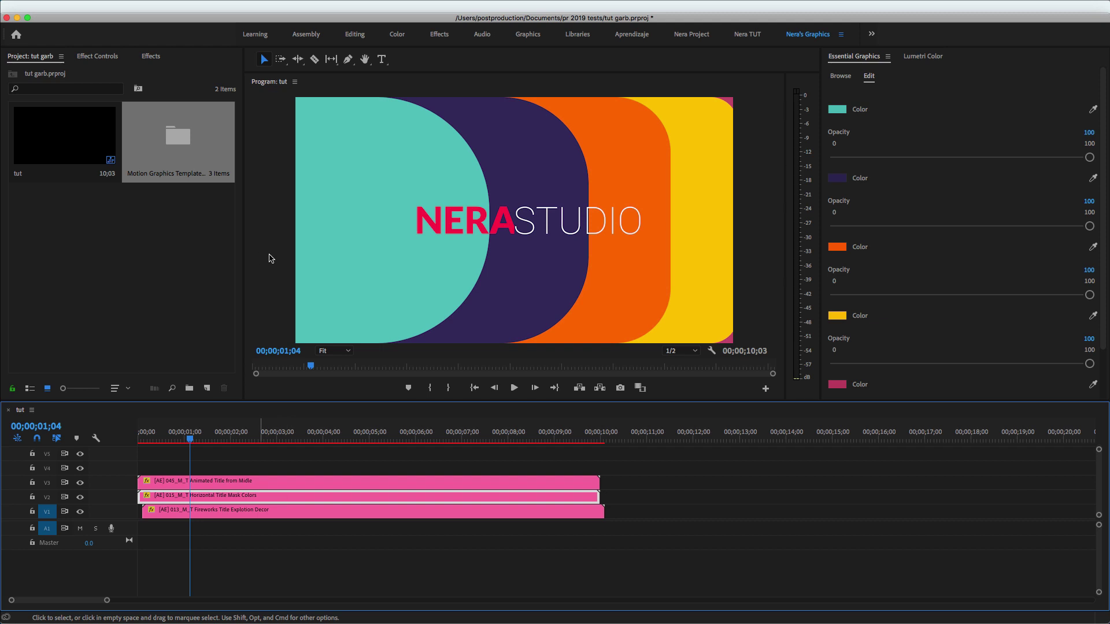
{"action": "left_click", "coordinate": [150, 59]}
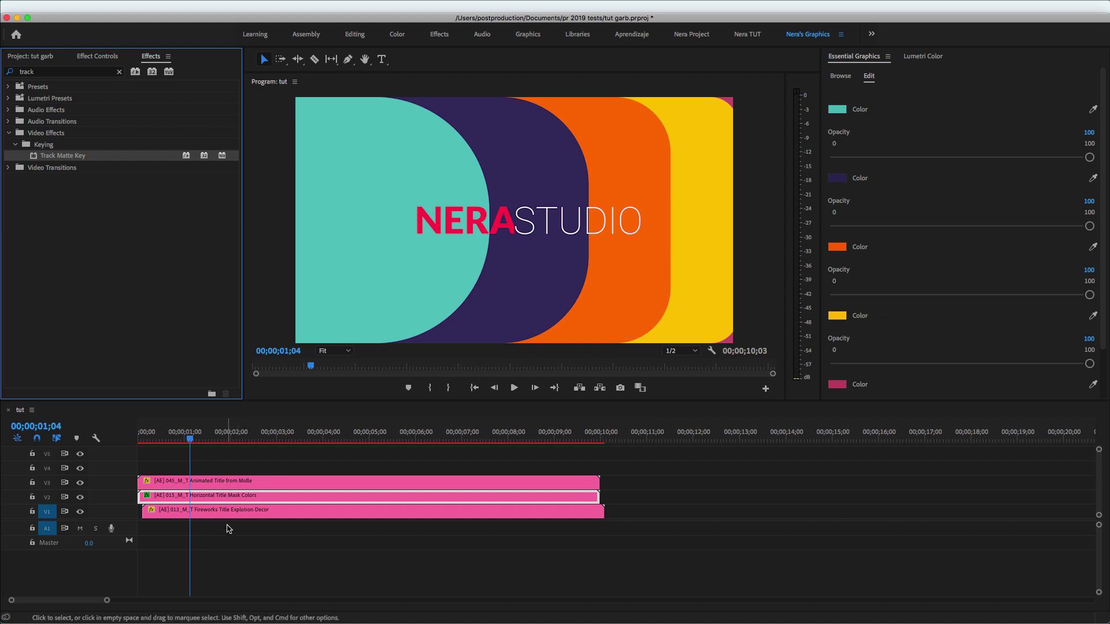
{"action": "left_click", "coordinate": [221, 447]}
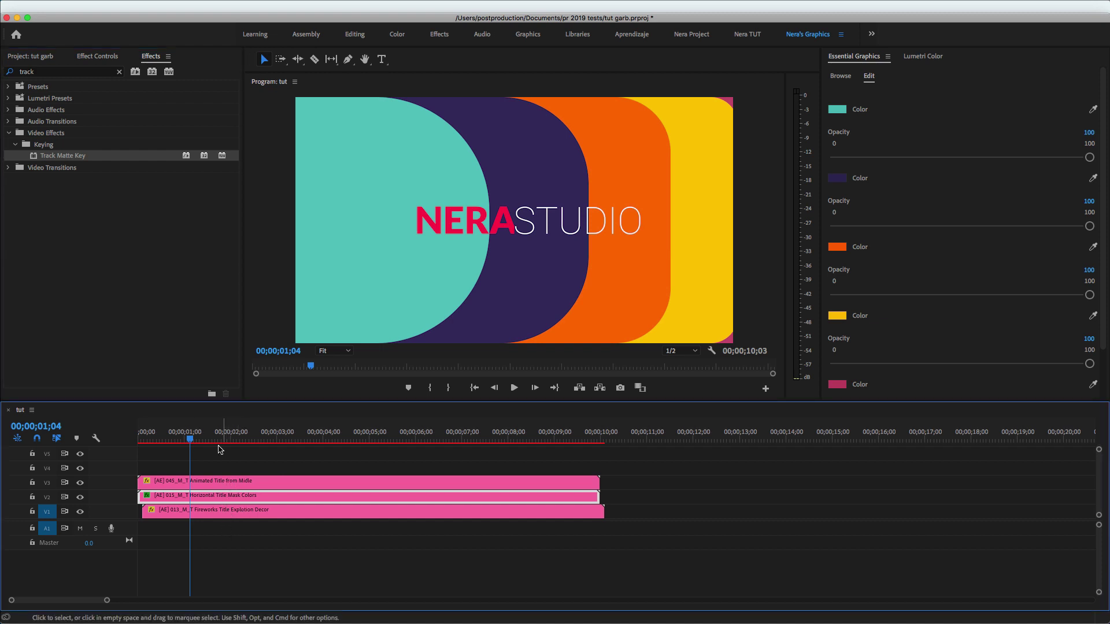
{"action": "left_click", "coordinate": [96, 58]}
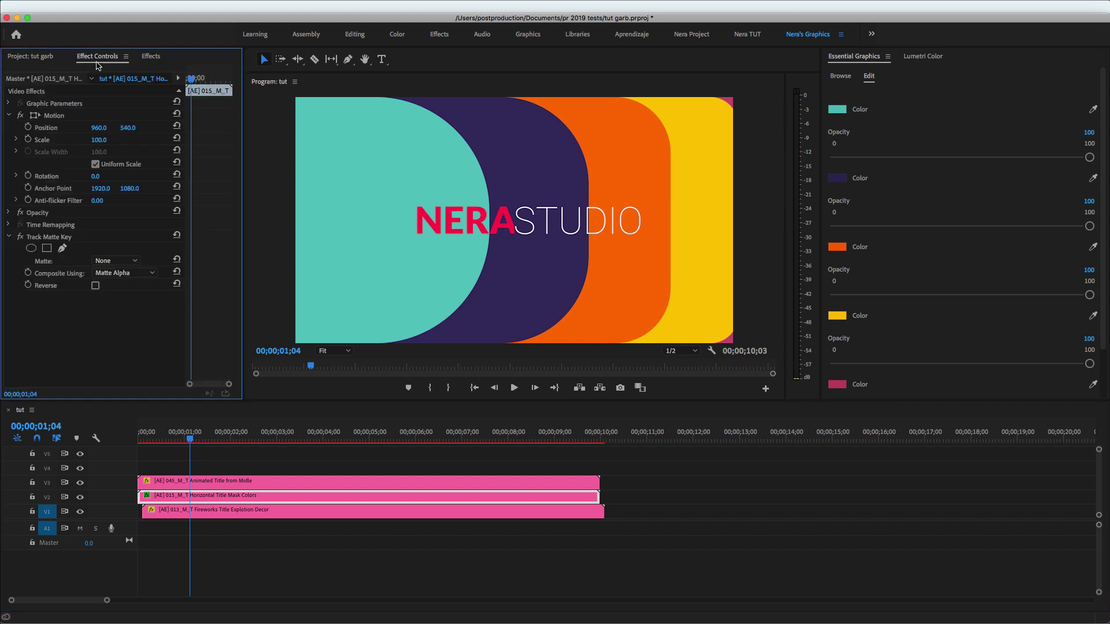
{"action": "left_click", "coordinate": [116, 261]}
{"action": "left_click", "coordinate": [113, 311]}
Scrub and replay the matted NERA STUDIO title from the sequence start
{"action": "left_click_drag", "start_coordinate": [191, 438], "coordinate": [175, 466]}
{"action": "key", "text": "space"}
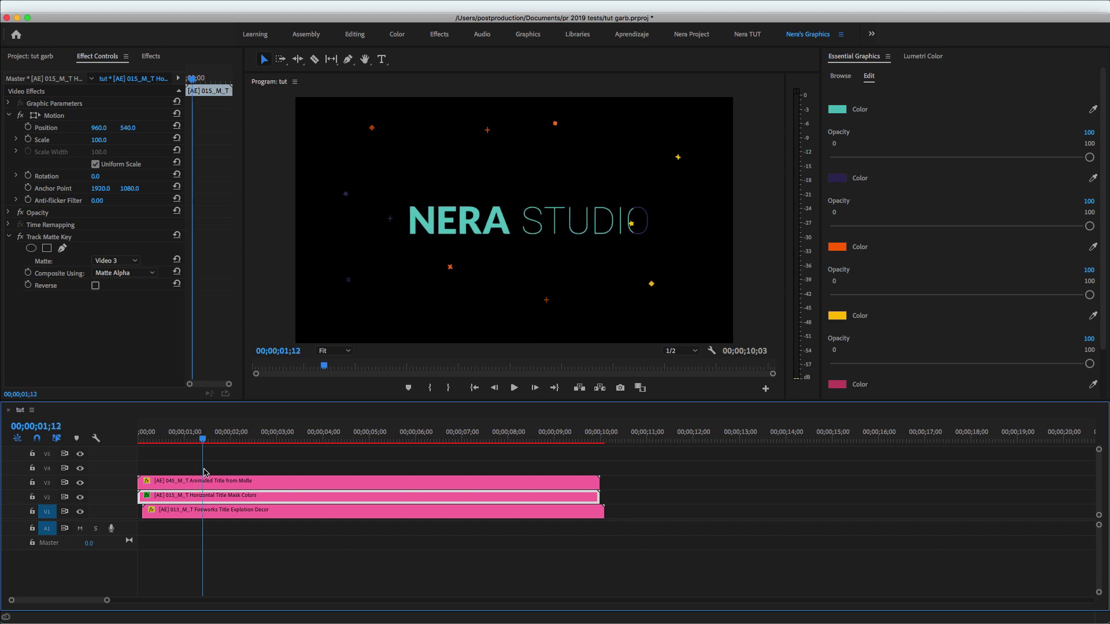
{"action": "key", "text": "Home"}
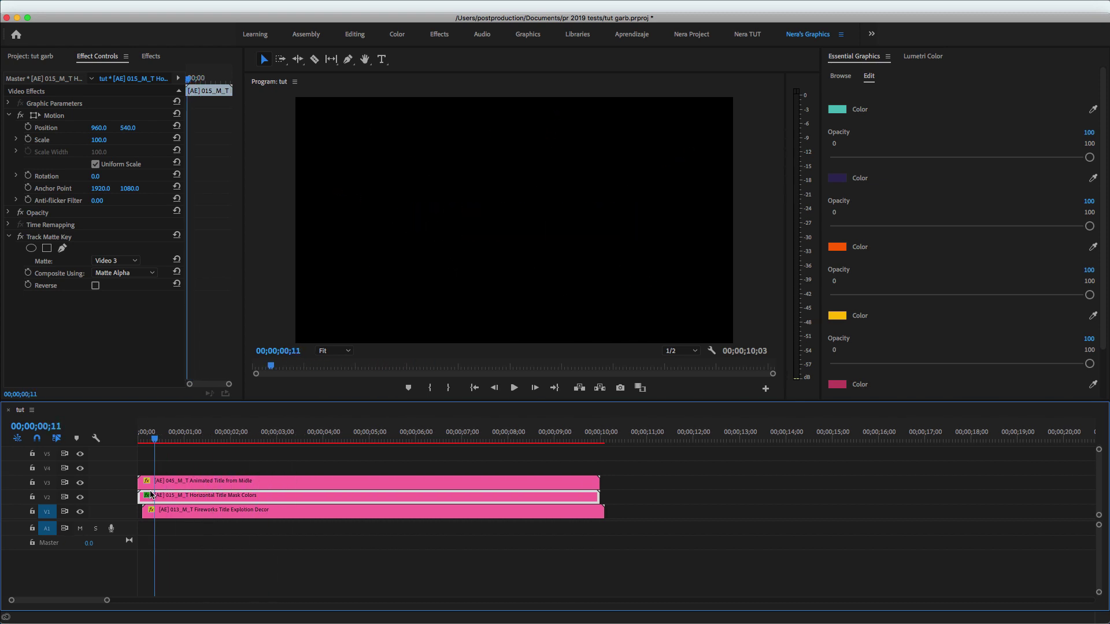
{"action": "key", "text": "space"}
{"action": "key", "text": "space"}
{"action": "left_click", "coordinate": [243, 484]}
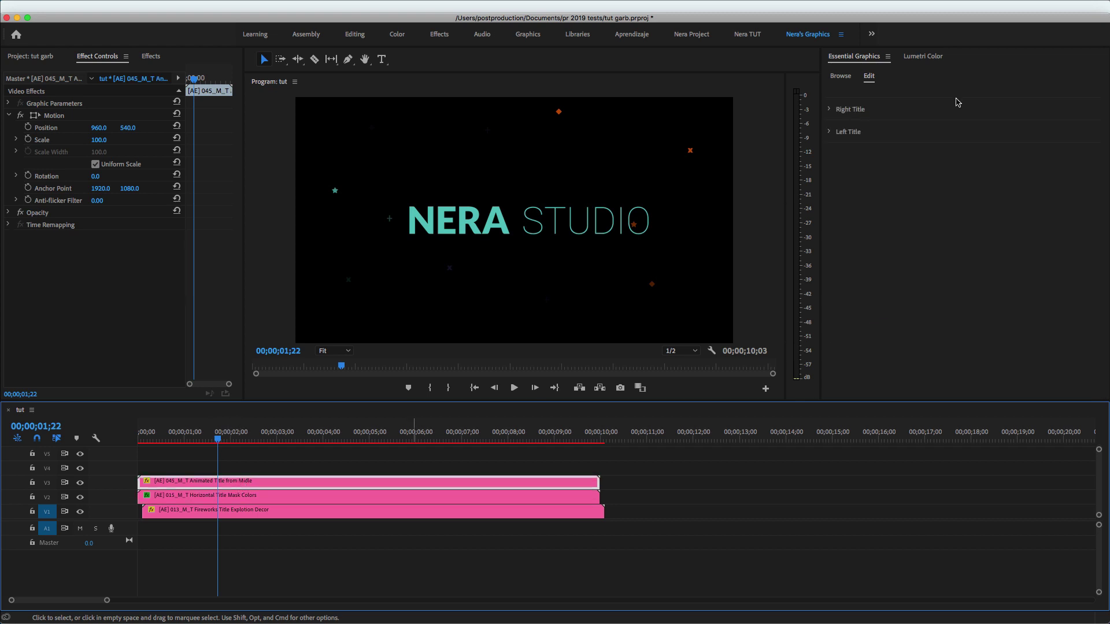
{"action": "left_click", "coordinate": [830, 109]}
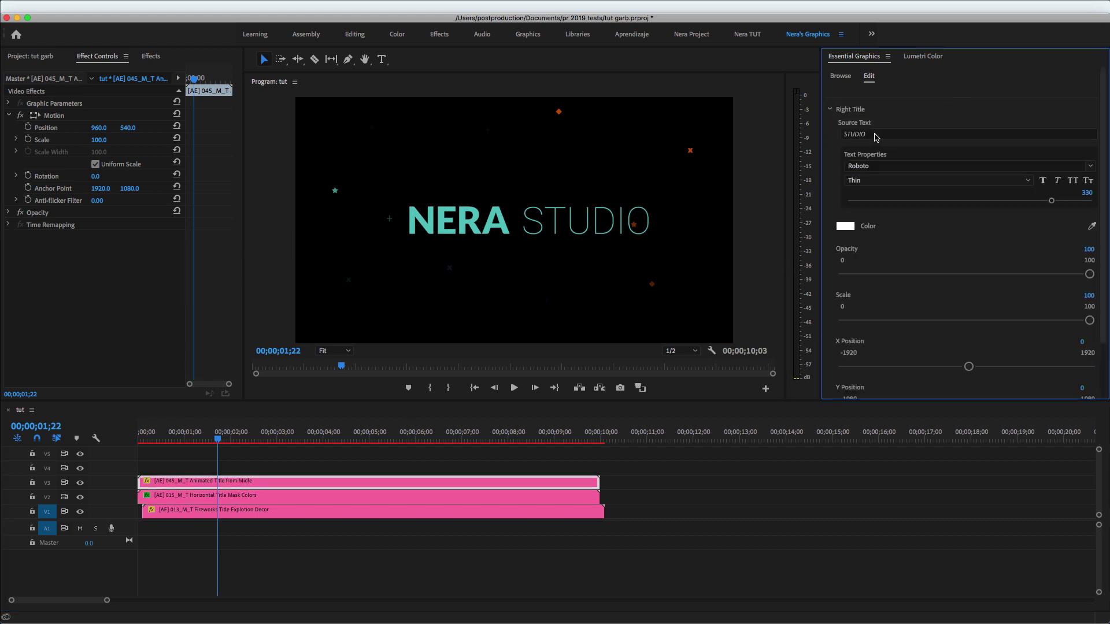
{"action": "left_click", "coordinate": [876, 137]}
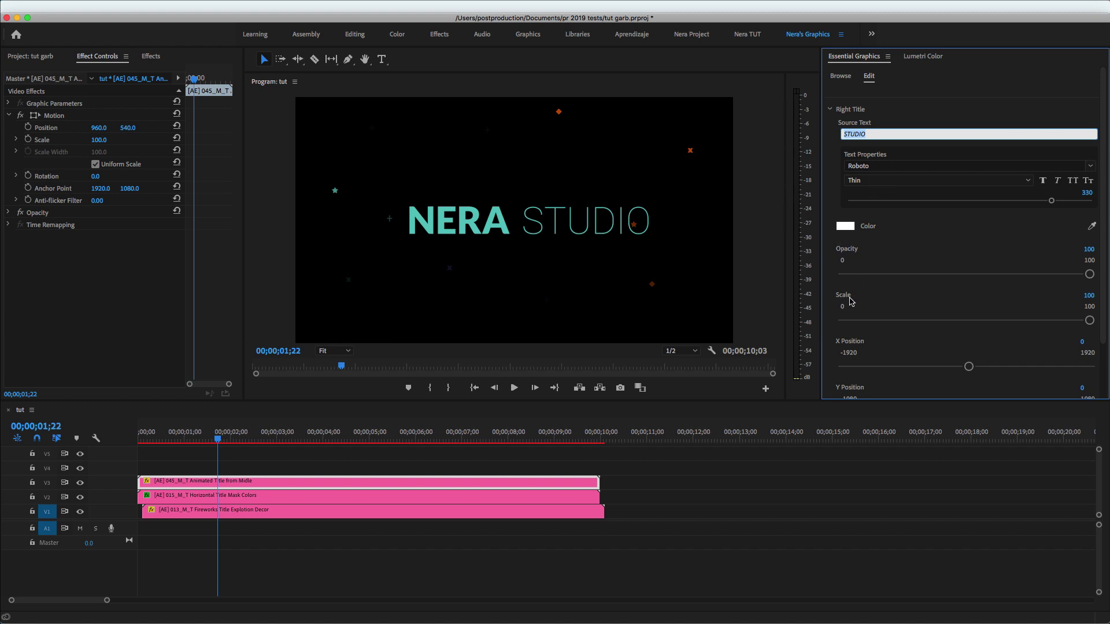
{"action": "left_click_drag", "start_coordinate": [968, 367], "coordinate": [943, 371]}
{"action": "key", "text": "super+z"}
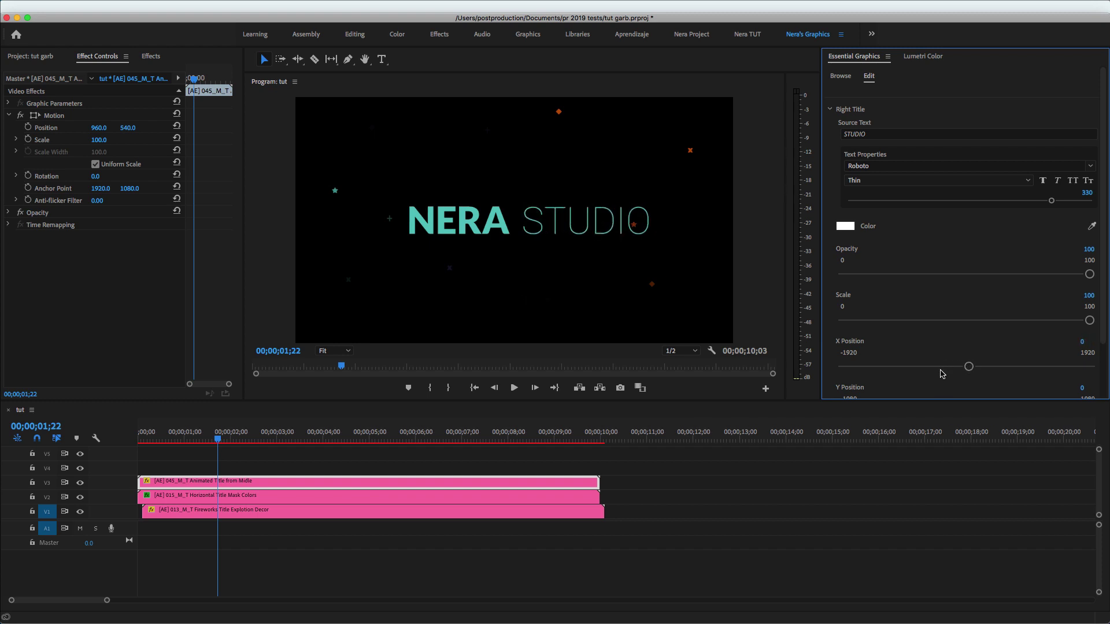
{"action": "scroll", "coordinate": [958, 372], "scroll_direction": "down", "scroll_amount": 3}
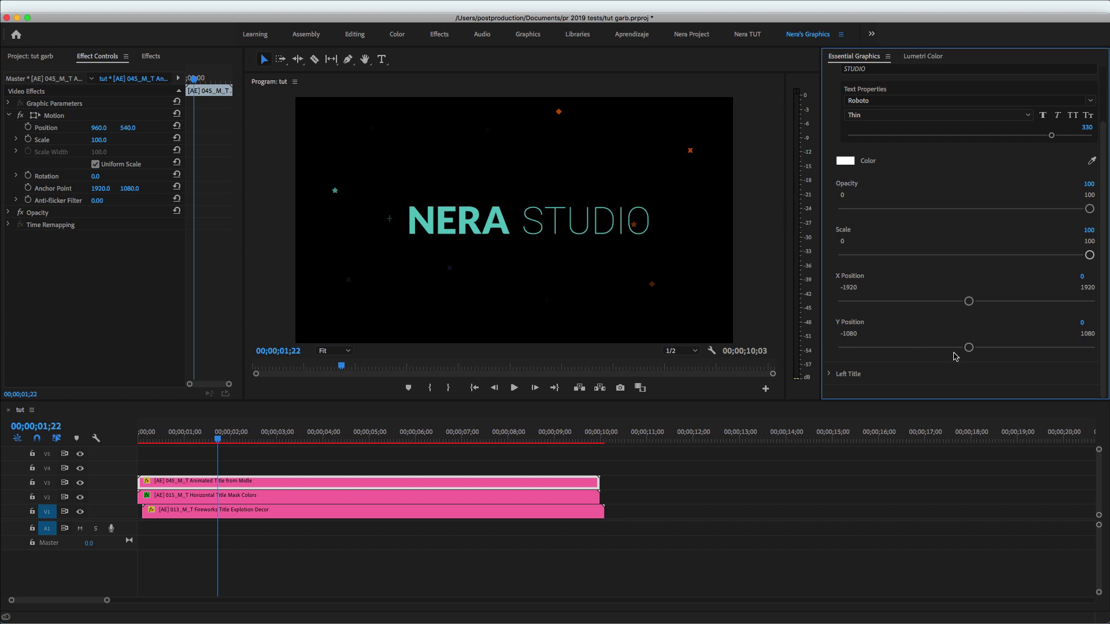
{"action": "mouse_move", "coordinate": [968, 349]}
{"action": "left_mouse_down"}
{"action": "mouse_move", "coordinate": [949, 349]}
{"action": "mouse_move", "coordinate": [963, 352]}
{"action": "left_mouse_up"}
{"action": "key", "text": "super+z"}
{"action": "scroll", "coordinate": [831, 85], "scroll_direction": "up", "scroll_amount": 3}
{"action": "left_click", "coordinate": [830, 109]}
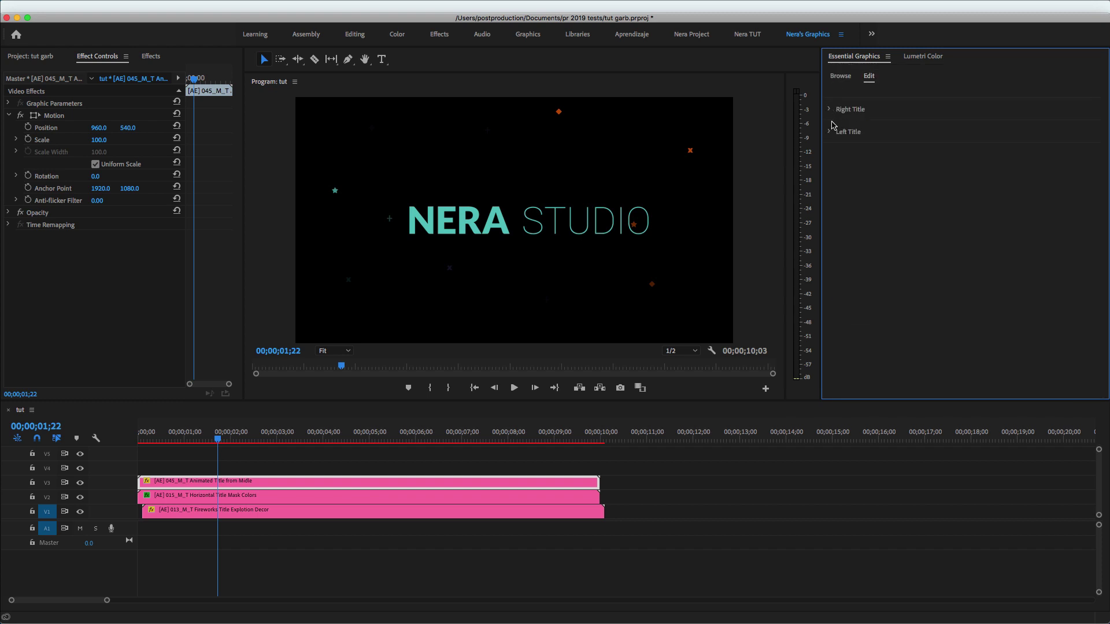
{"action": "left_click", "coordinate": [829, 133]}
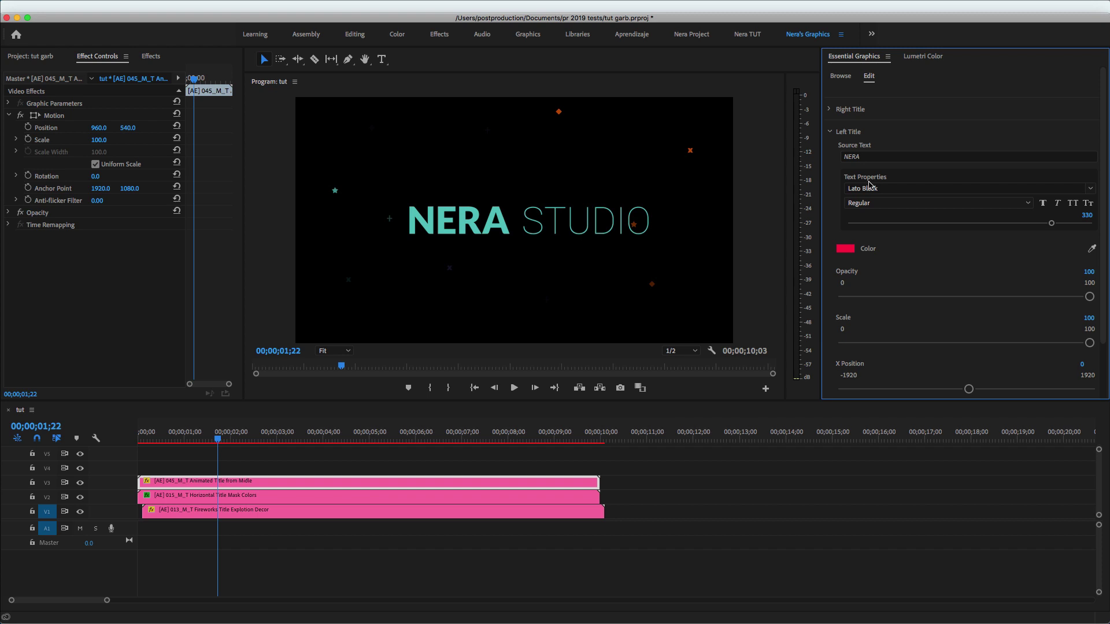
{"action": "left_click", "coordinate": [830, 132]}
{"action": "left_click", "coordinate": [370, 496]}
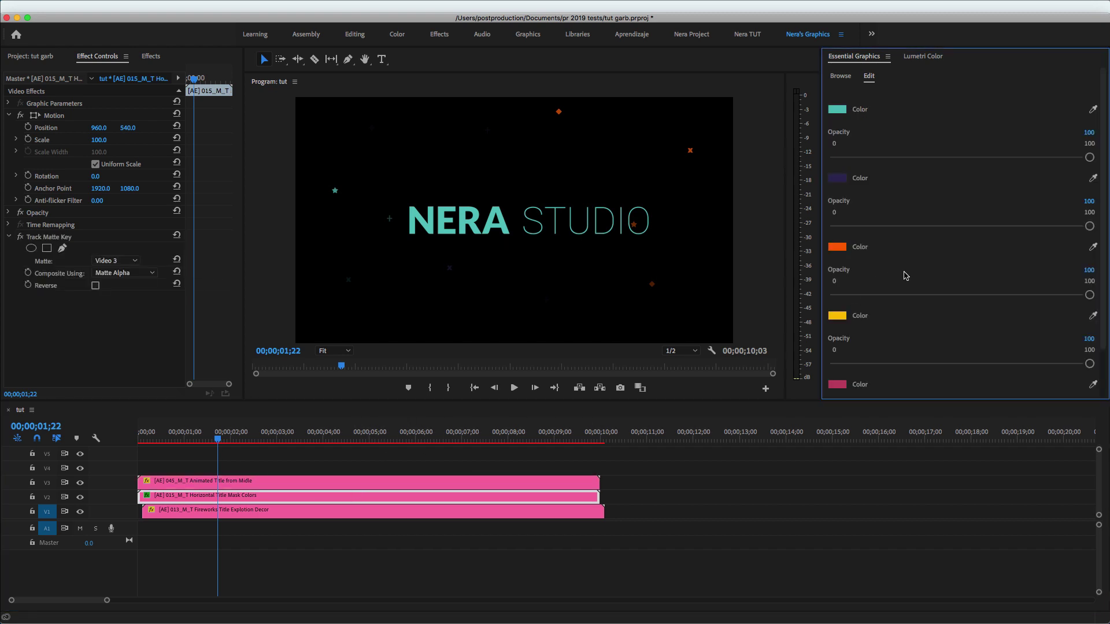
Maximize and restore Essential Graphics, then return to its template browser
{"action": "key", "text": "grave"}
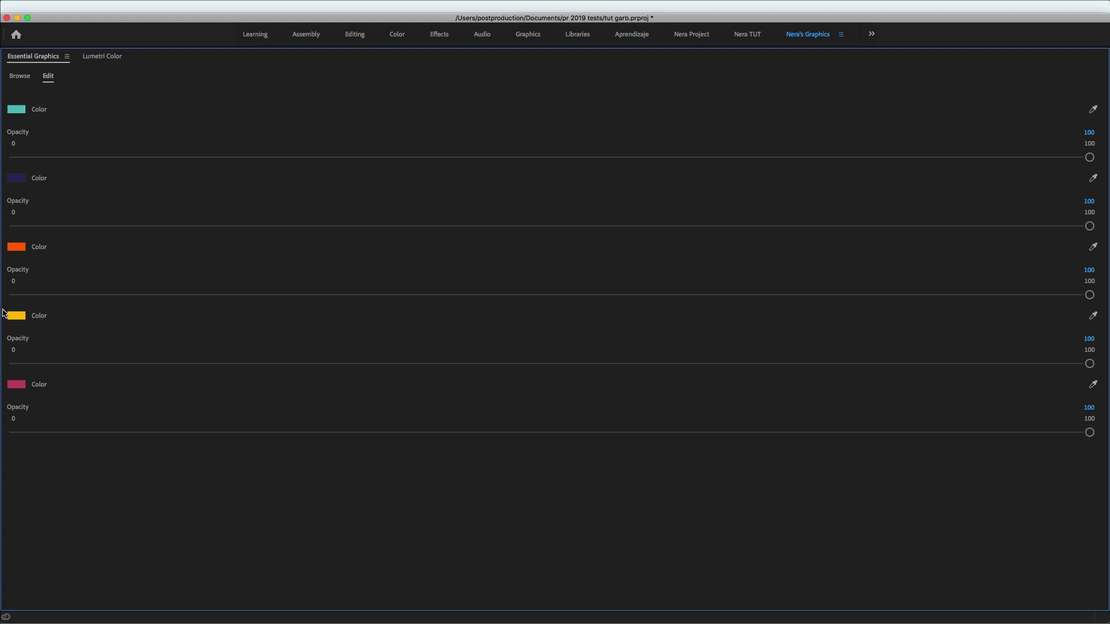
{"action": "key", "text": "grave"}
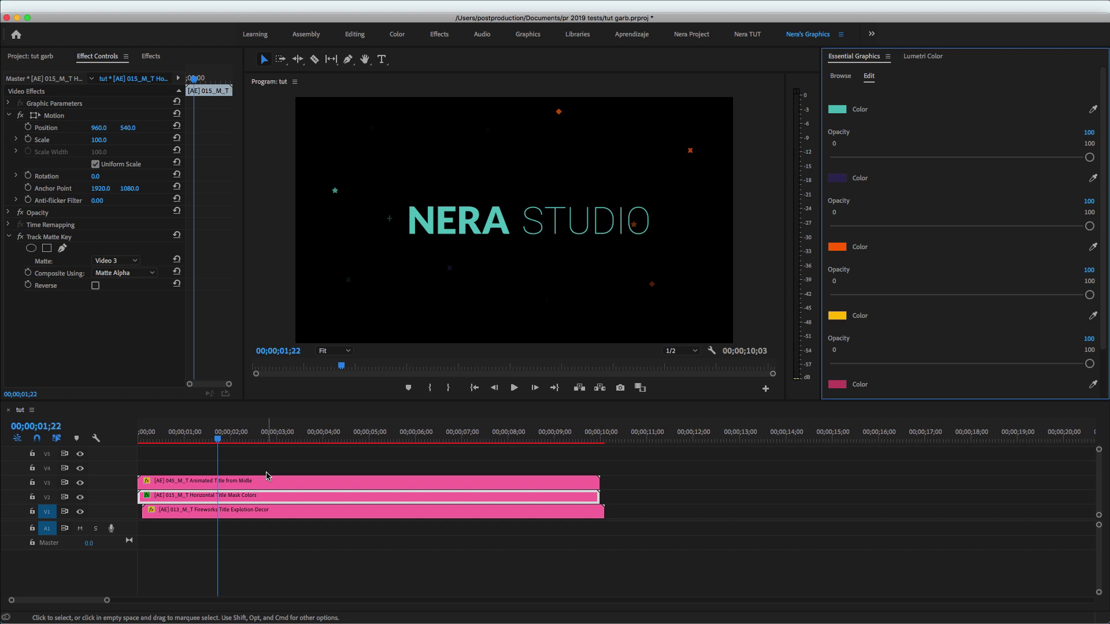
{"action": "left_click", "coordinate": [847, 77]}
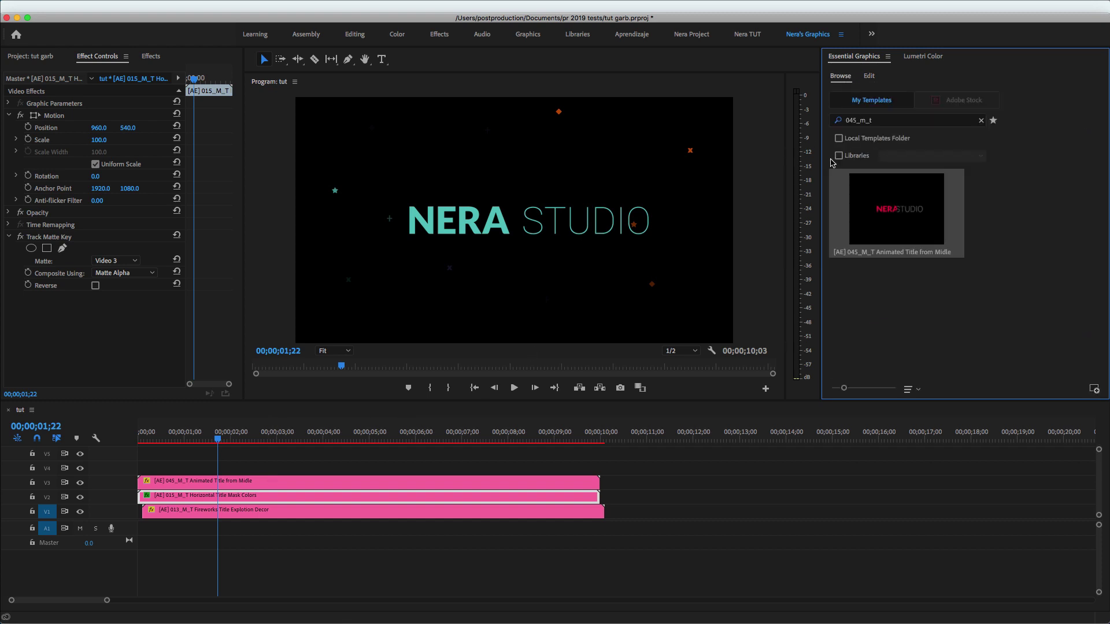
Search 016_m_t and place the Liquid Stroke Decor template on V4 above the title
{"action": "left_click", "coordinate": [981, 121]}
{"action": "left_click", "coordinate": [923, 122]}
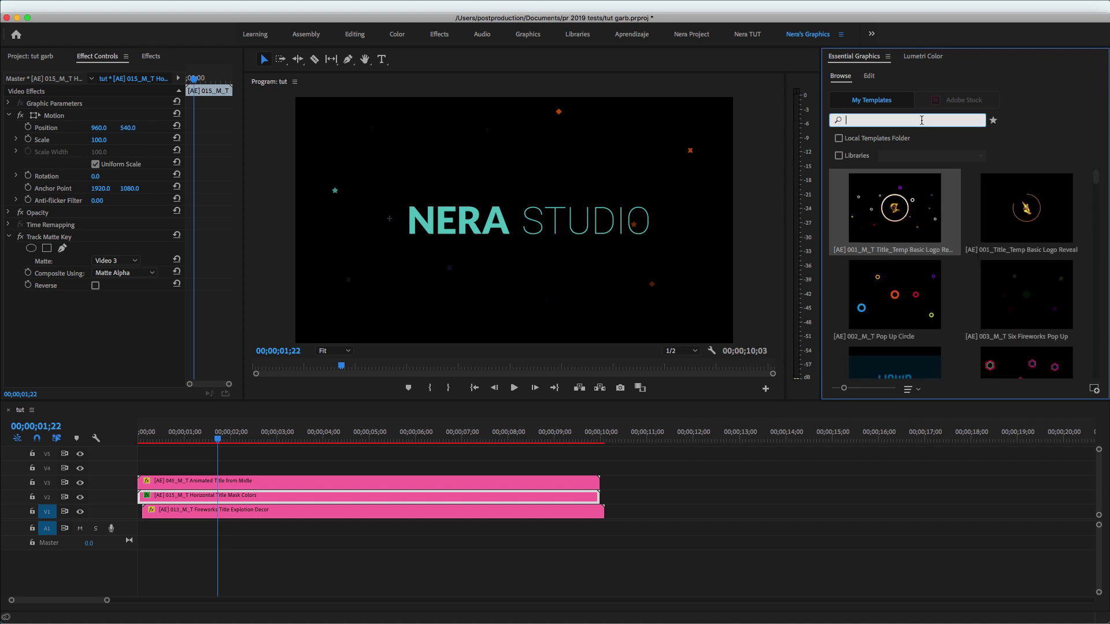
{"action": "type", "text": "016"}
{"action": "left_click", "coordinate": [917, 136]}
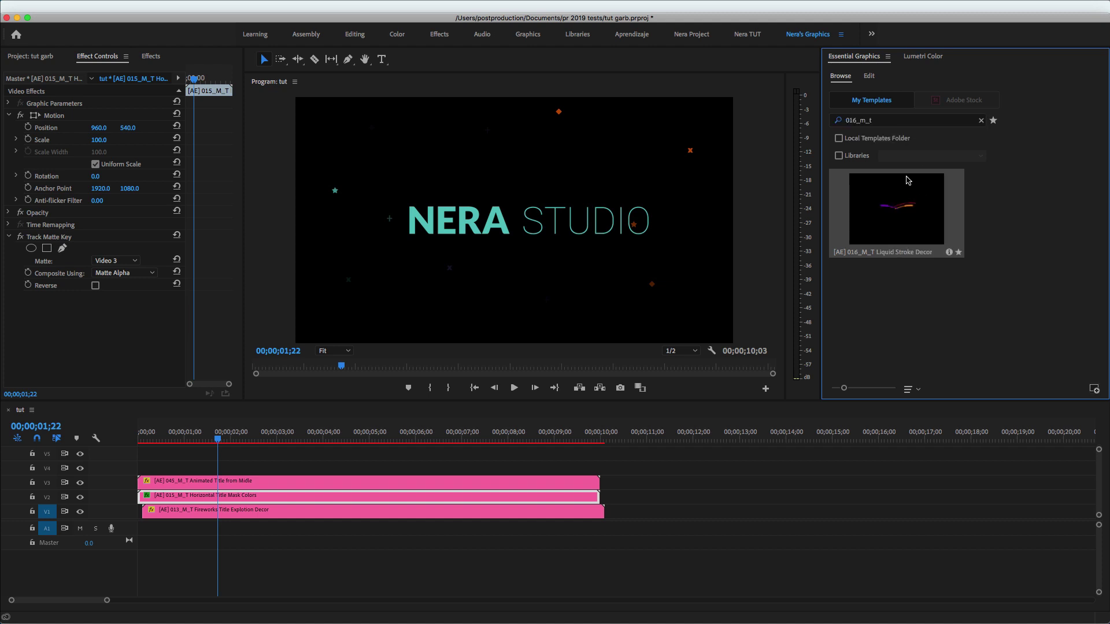
{"action": "mouse_move", "coordinate": [923, 215]}
{"action": "left_mouse_down"}
{"action": "mouse_move", "coordinate": [489, 407]}
{"action": "mouse_move", "coordinate": [278, 469]}
{"action": "mouse_move", "coordinate": [134, 473]}
{"action": "left_mouse_up"}
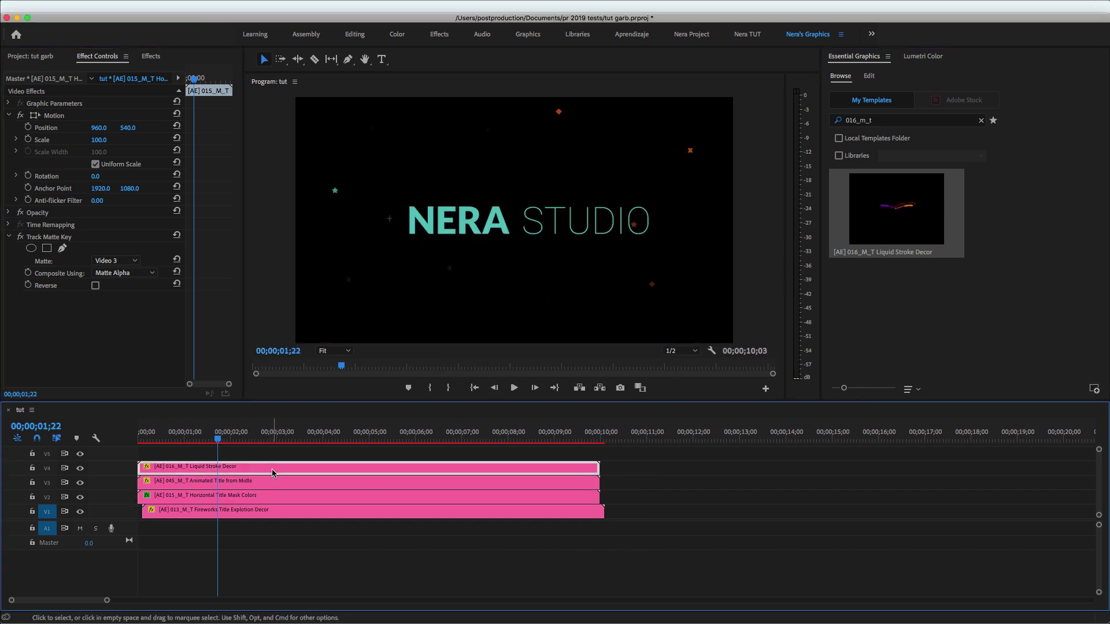
Scale the Liquid Stroke clip to frame size and play the stack from the start
{"action": "right_click", "coordinate": [276, 470]}
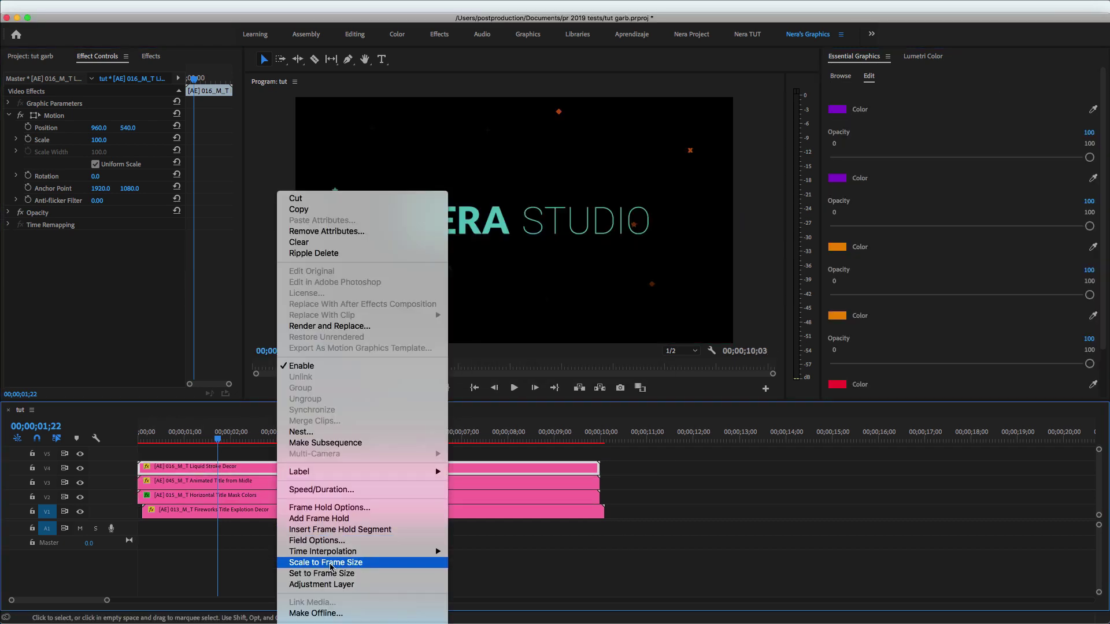
{"action": "left_click", "coordinate": [331, 564]}
{"action": "left_click", "coordinate": [180, 449]}
{"action": "key", "text": "j"}
{"action": "key", "text": "space"}
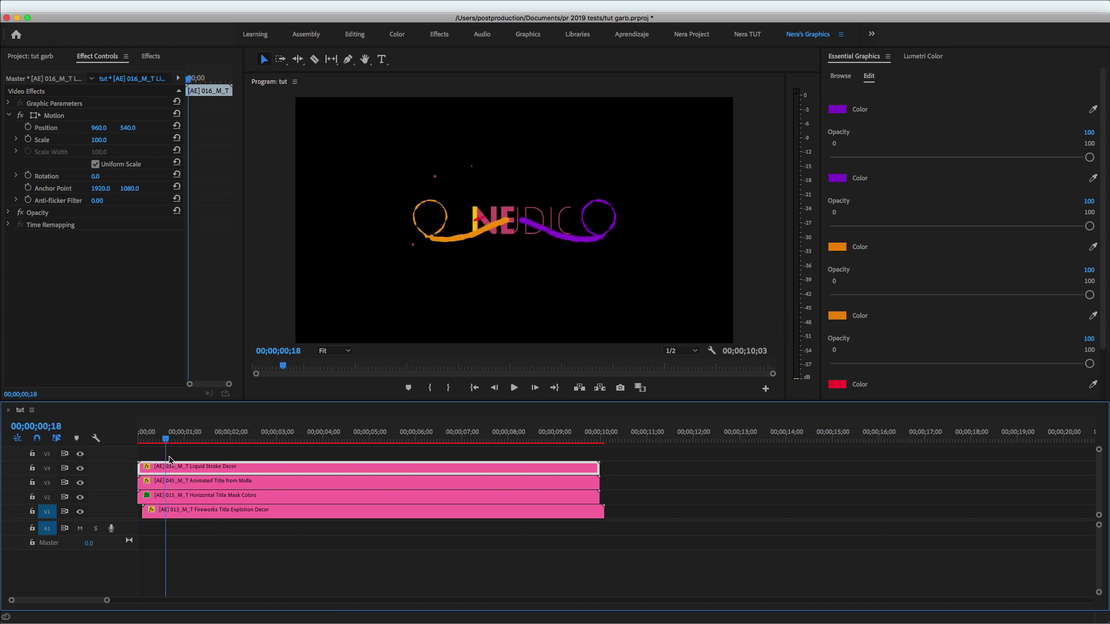
Preview and scrub the stacked animation around the NERA STUDIO title reveal
{"action": "key", "text": "j"}
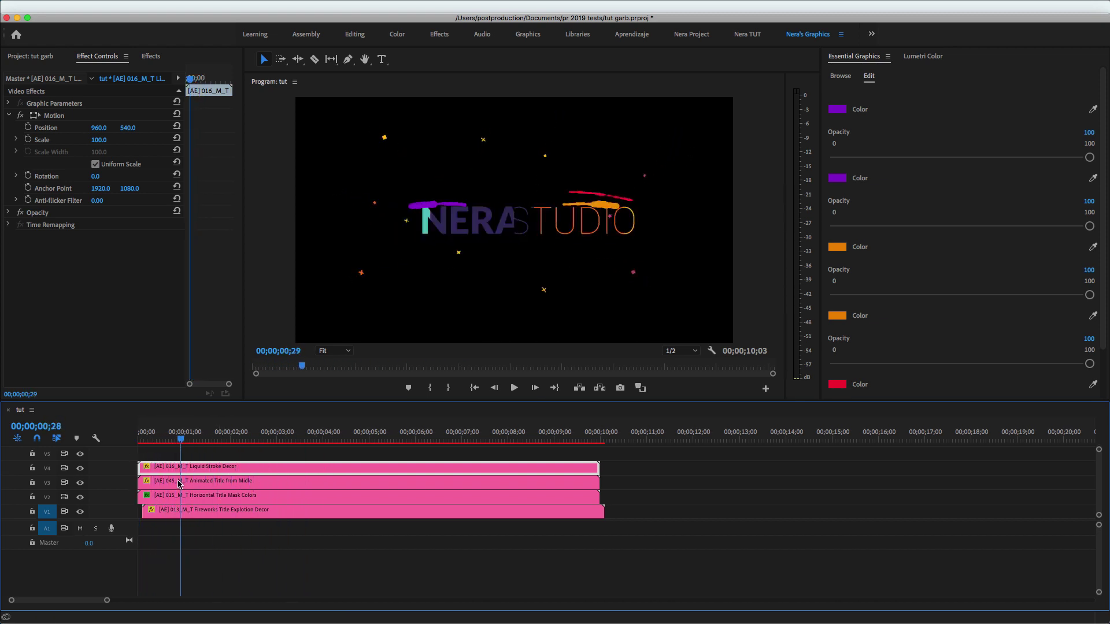
{"action": "key", "text": "l"}
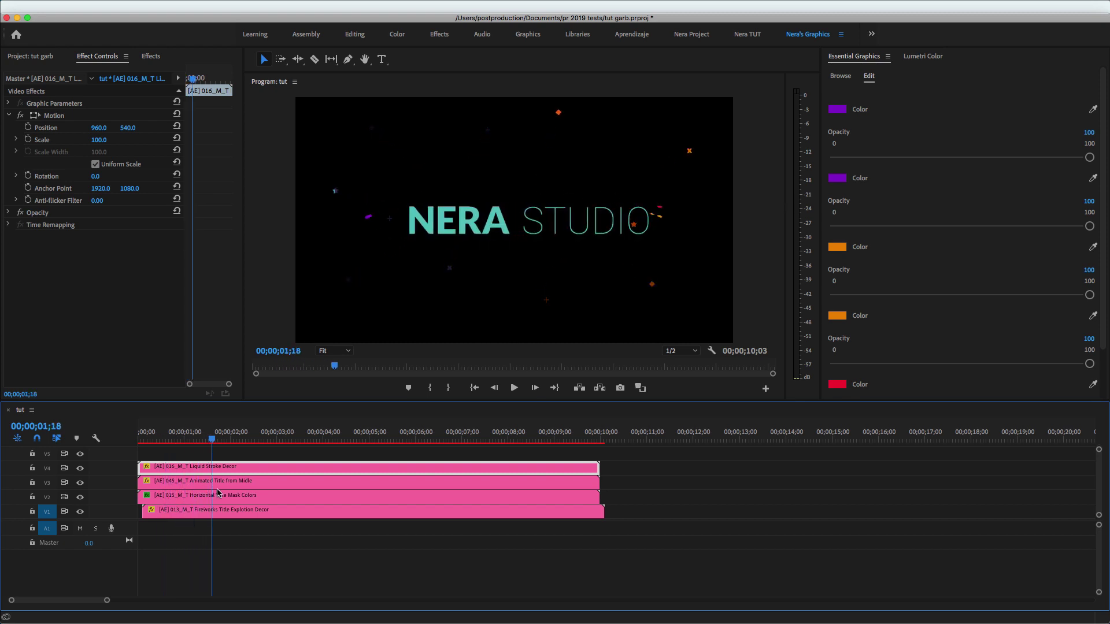
{"action": "key", "text": "k"}
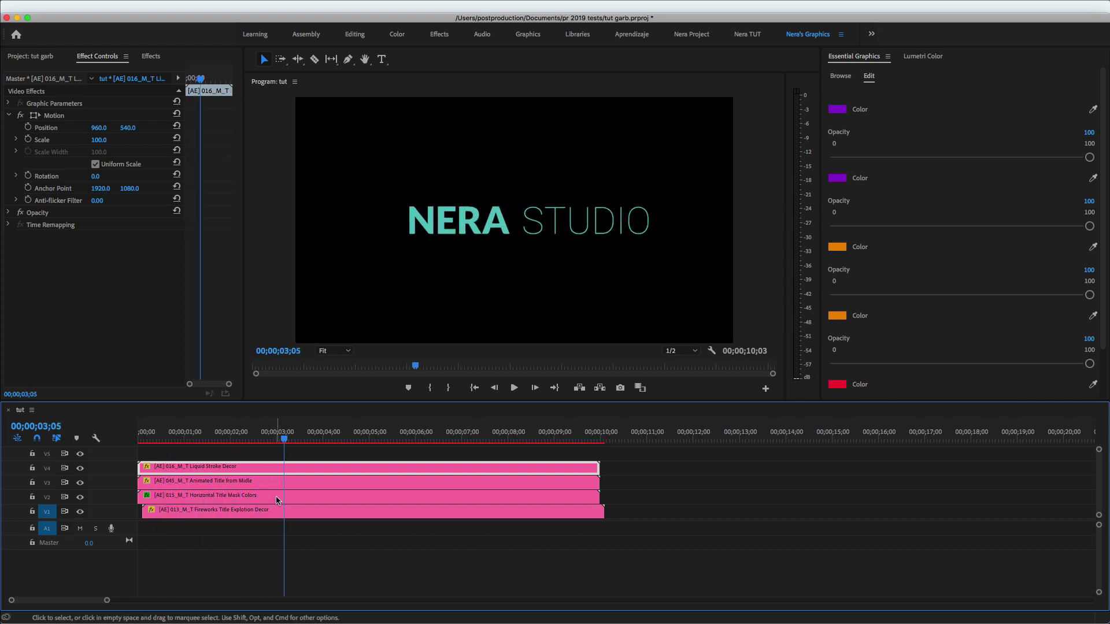
{"action": "left_click_drag", "start_coordinate": [283, 443], "coordinate": [252, 477]}
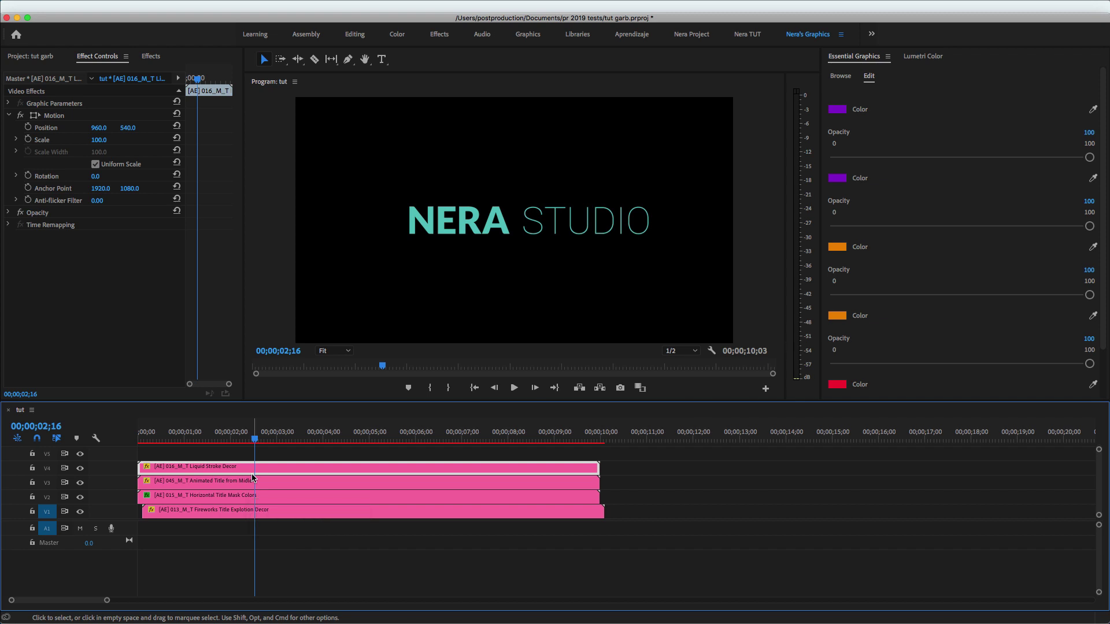
{"action": "mouse_move", "coordinate": [254, 455]}
{"action": "left_mouse_down"}
{"action": "mouse_move", "coordinate": [162, 455]}
{"action": "mouse_move", "coordinate": [254, 453]}
{"action": "mouse_move", "coordinate": [240, 461]}
{"action": "mouse_move", "coordinate": [257, 466]}
{"action": "left_mouse_up"}
{"action": "key", "text": "Right"}
{"action": "key", "text": "Right"}
{"action": "key", "text": "Right"}
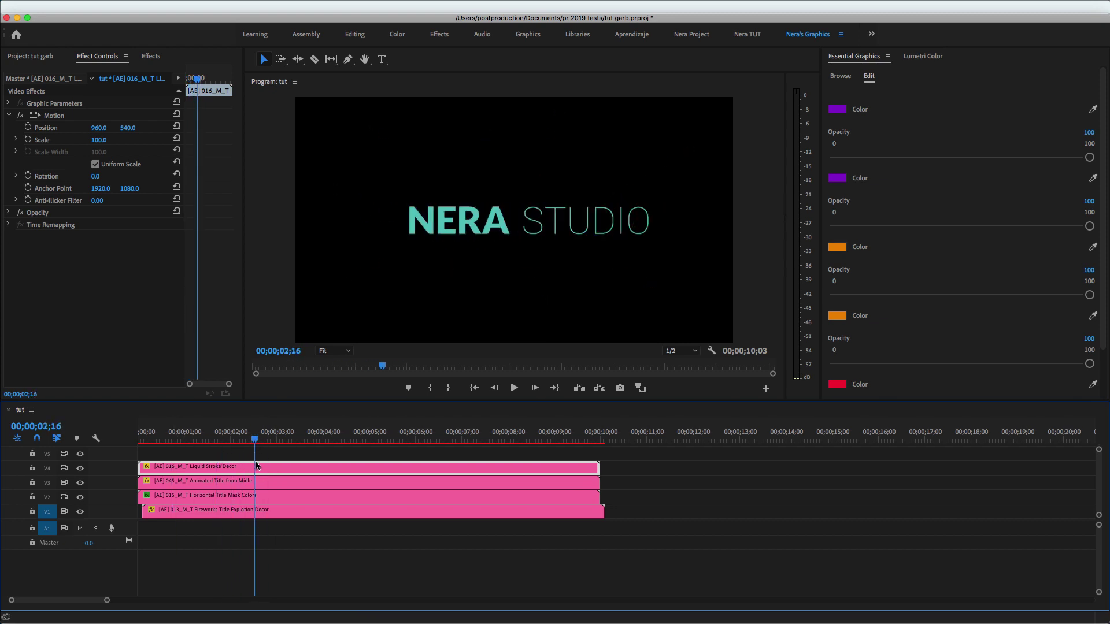
Create a new 1920×1080 Color Matte from the Project bin
{"action": "left_click", "coordinate": [35, 57]}
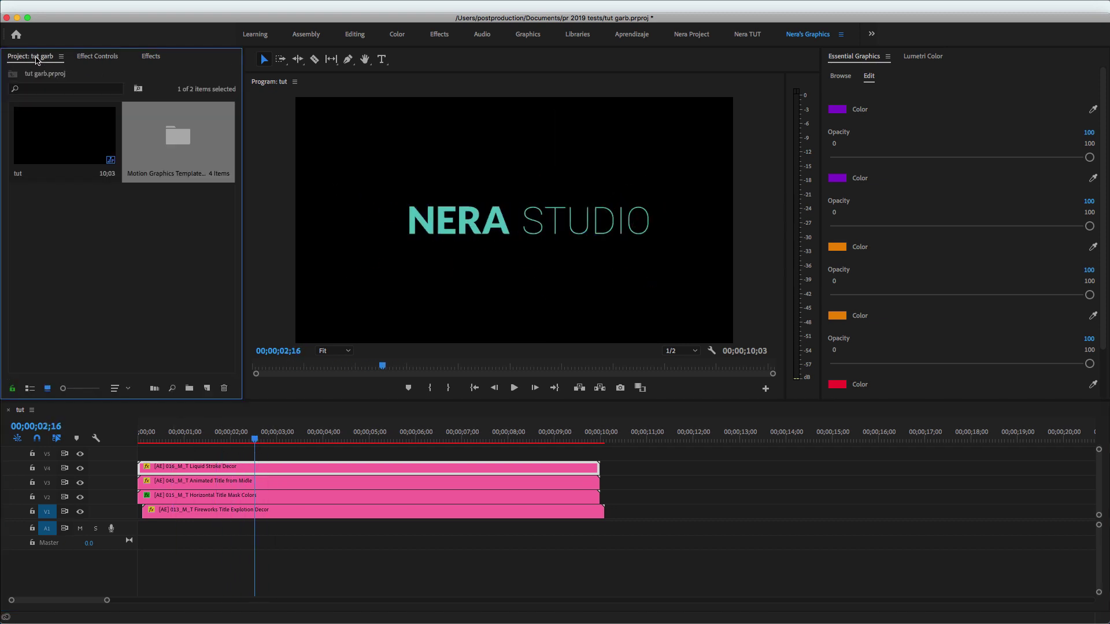
{"action": "left_click", "coordinate": [128, 267]}
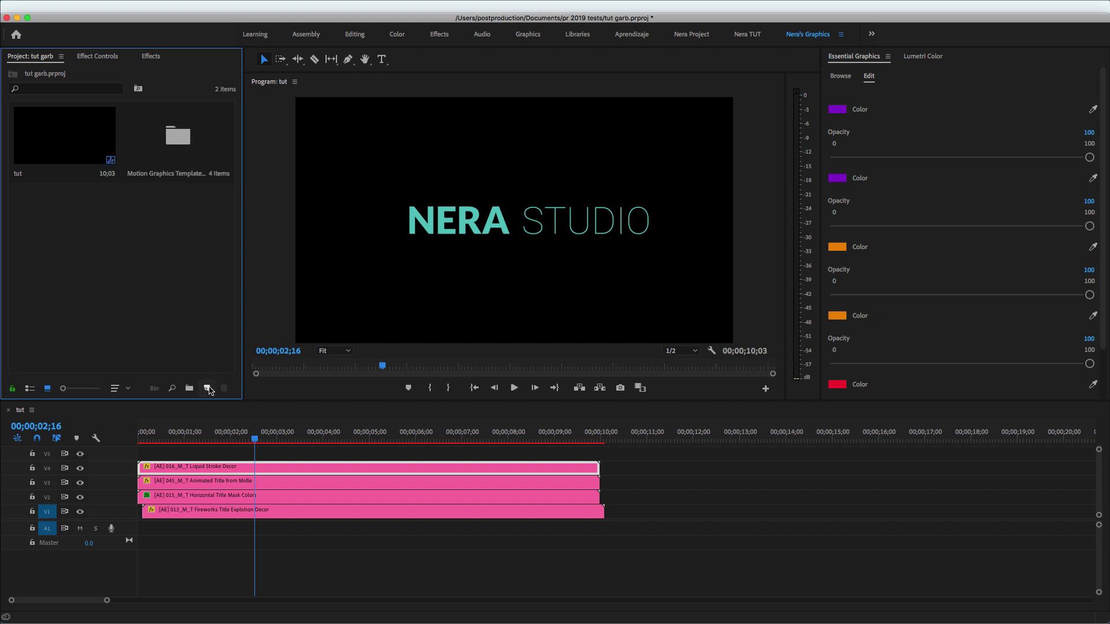
{"action": "left_click", "coordinate": [207, 388]}
{"action": "left_click", "coordinate": [240, 518]}
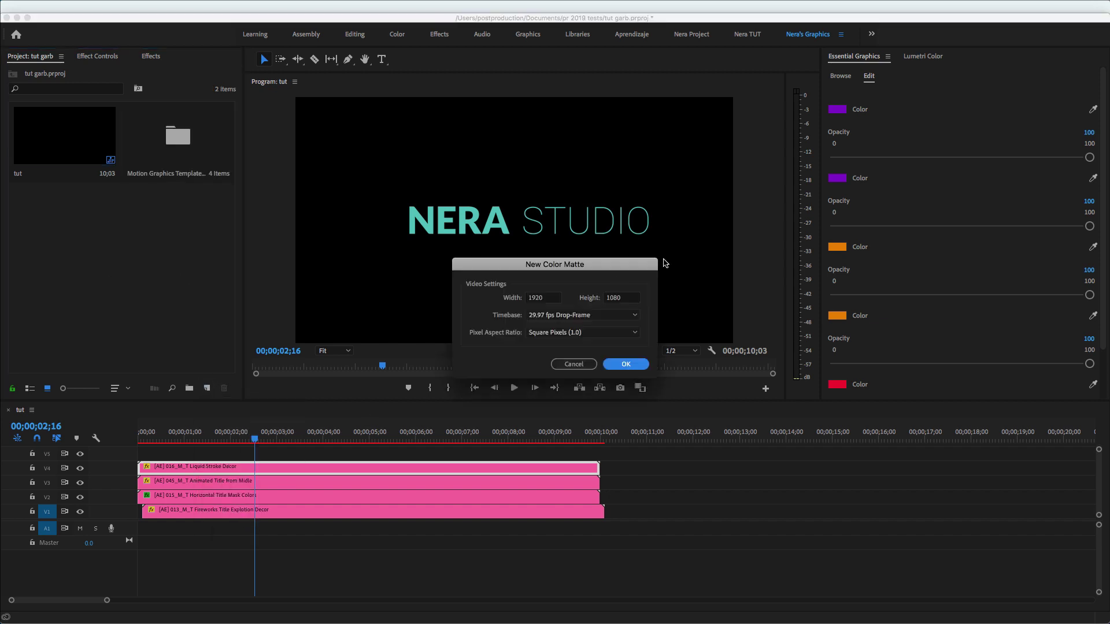
{"action": "left_click", "coordinate": [625, 364]}
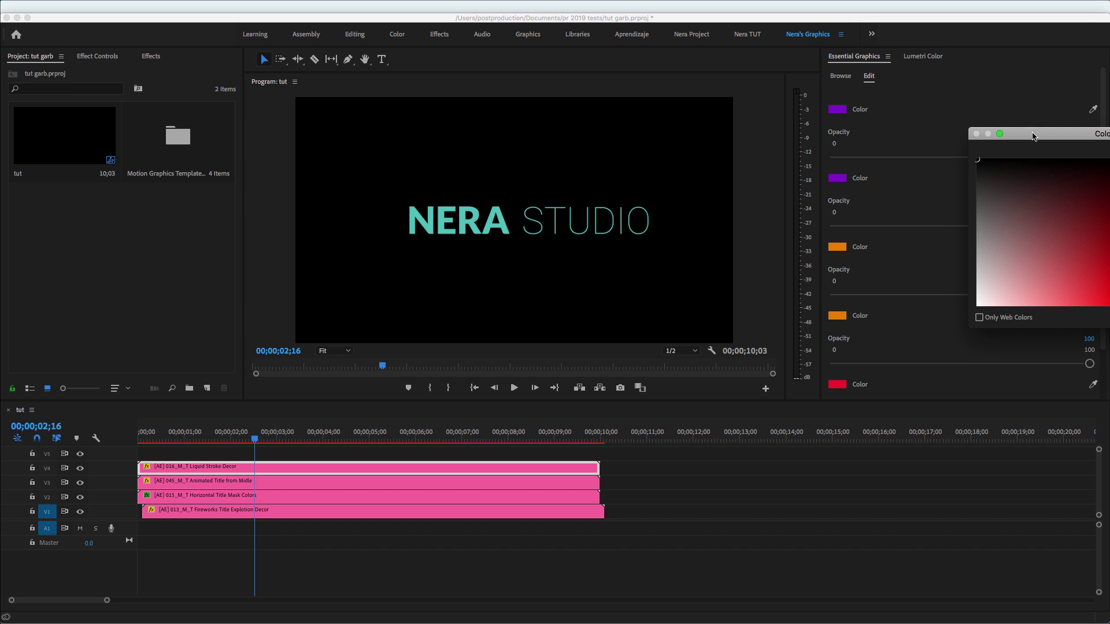
Set the matte colour to the pale cyan DAEDF3
{"action": "left_click_drag", "start_coordinate": [1033, 136], "coordinate": [639, 170]}
{"action": "left_click", "coordinate": [734, 275]}
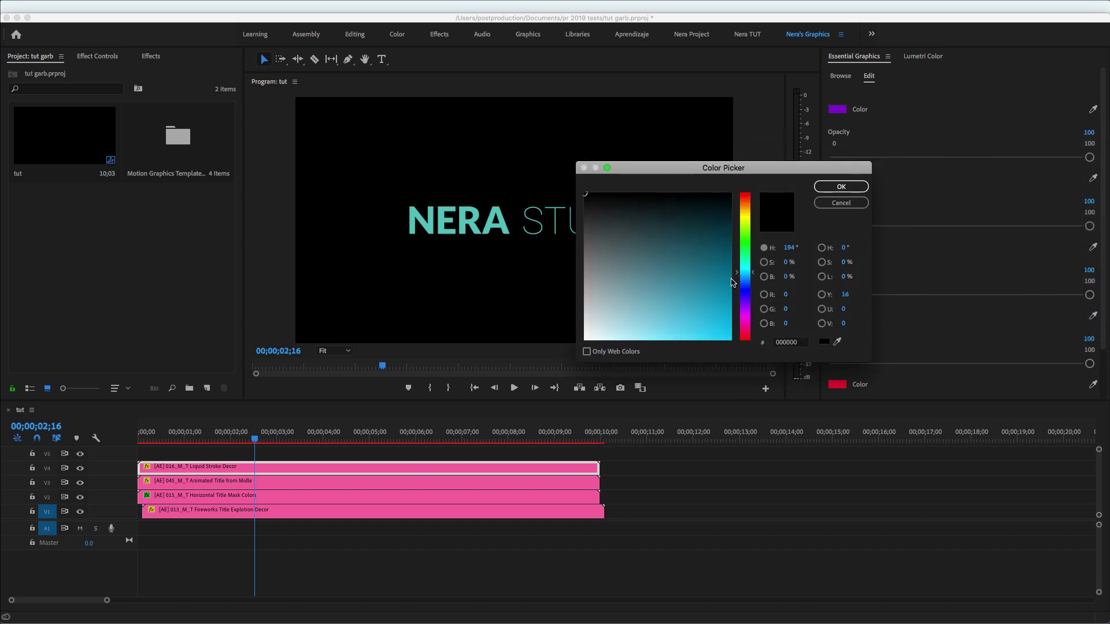
{"action": "left_click", "coordinate": [598, 334]}
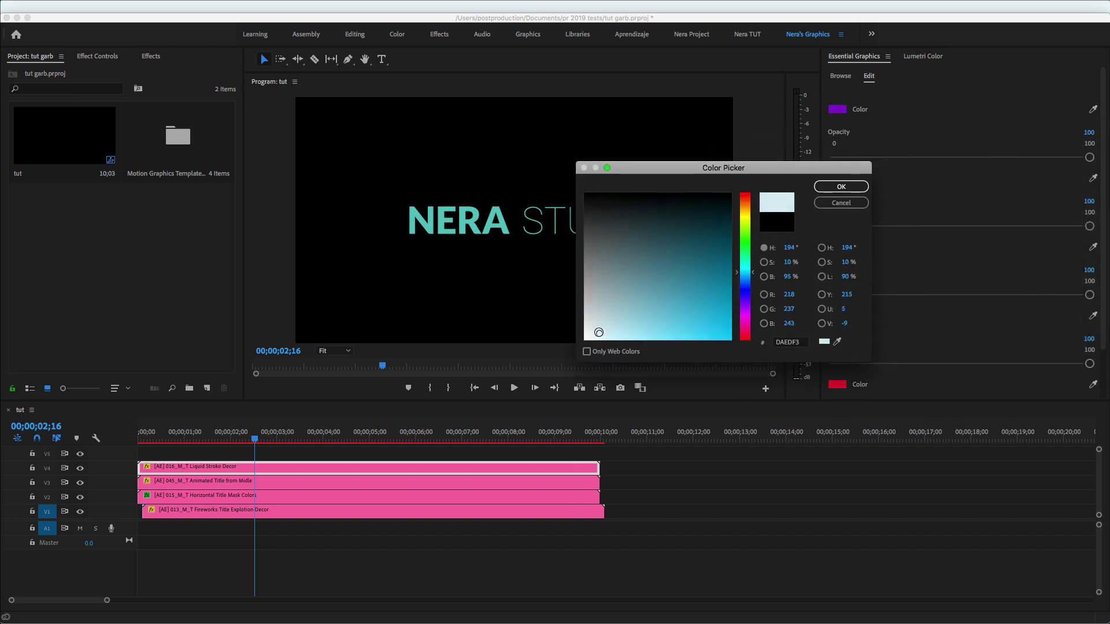
{"action": "left_click", "coordinate": [827, 188]}
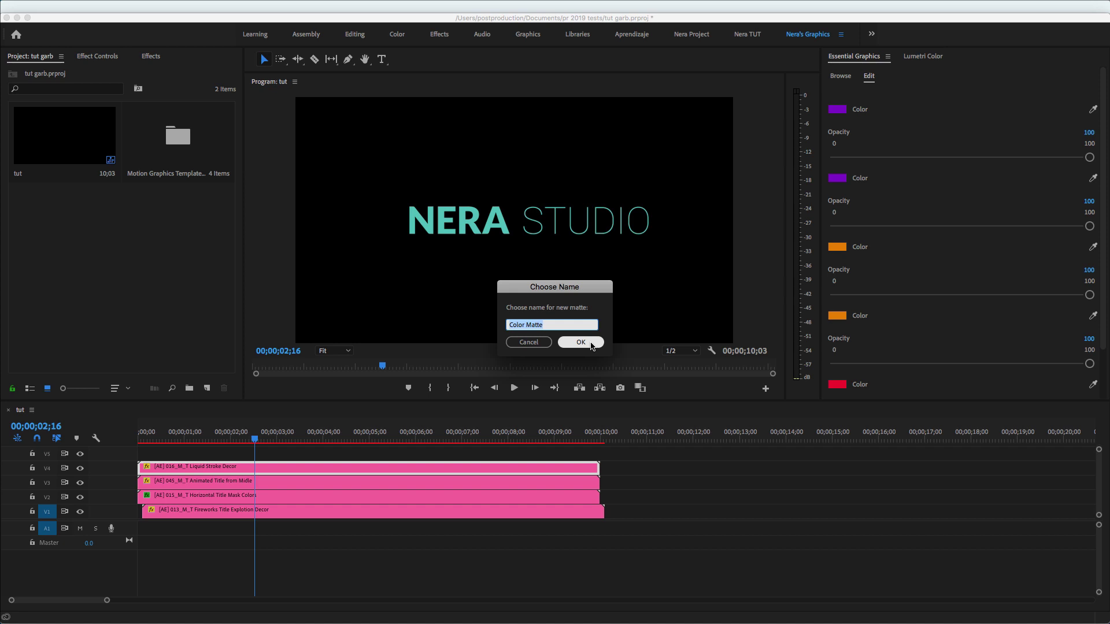
Keep the name Color Matte, place it on V1, and select the four template clips
{"action": "left_click", "coordinate": [592, 342]}
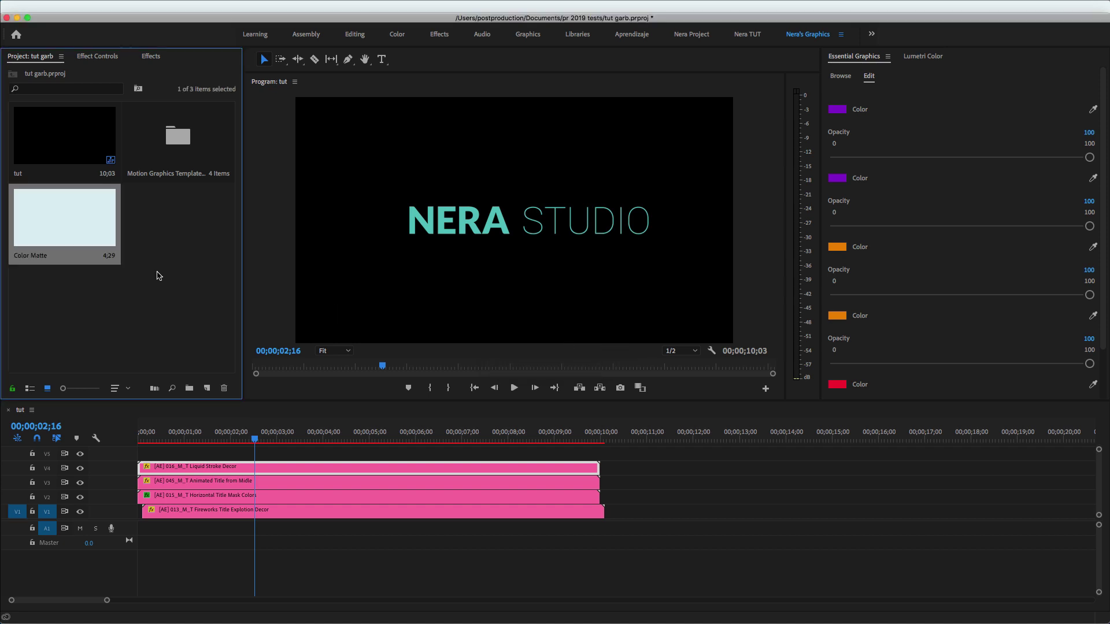
{"action": "left_click_drag", "start_coordinate": [52, 223], "coordinate": [674, 515]}
{"action": "left_click_drag", "start_coordinate": [575, 506], "coordinate": [459, 458]}
Set the Horizontal Title Mask Colors clip's Track Matte Key to Video 4 and preview it
{"action": "left_click", "coordinate": [340, 510]}
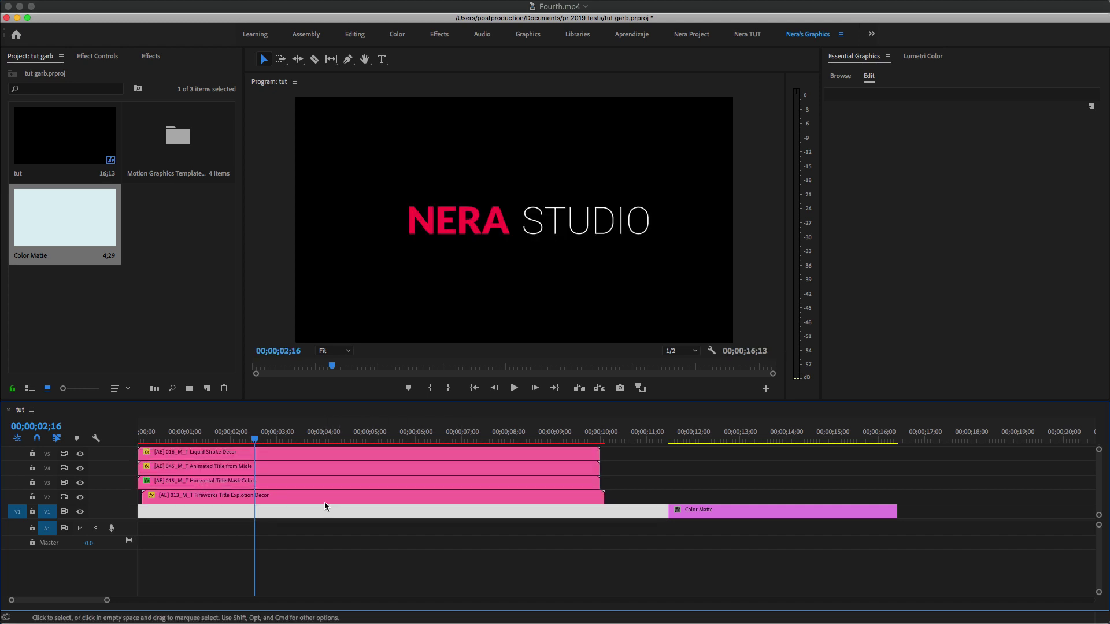
{"action": "left_click", "coordinate": [215, 486]}
{"action": "left_click", "coordinate": [103, 56]}
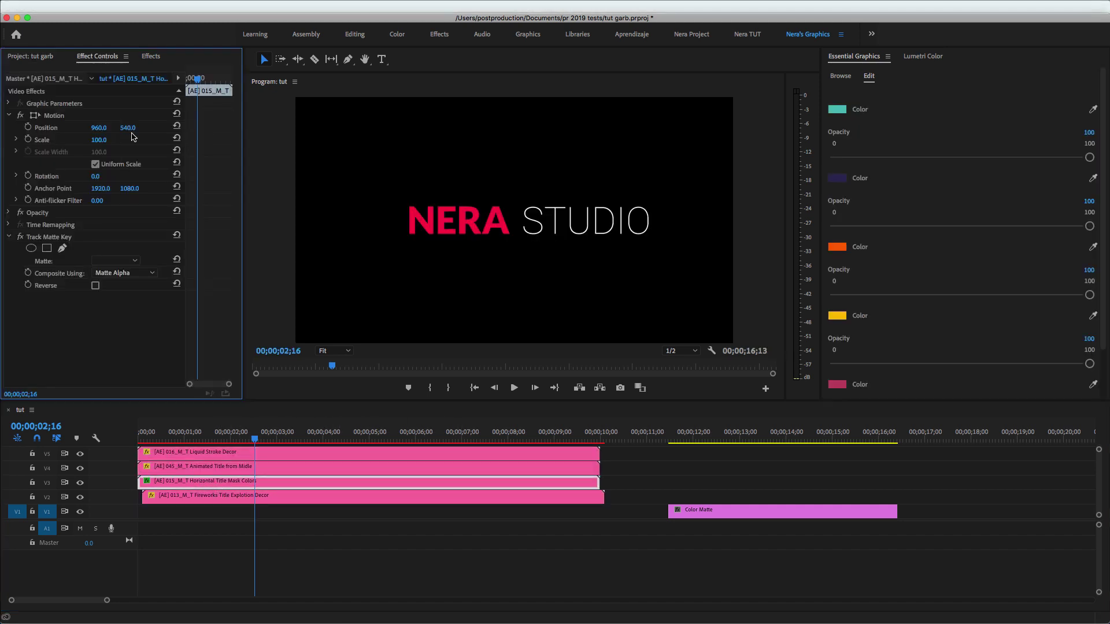
{"action": "left_click", "coordinate": [134, 261]}
{"action": "left_click", "coordinate": [114, 300]}
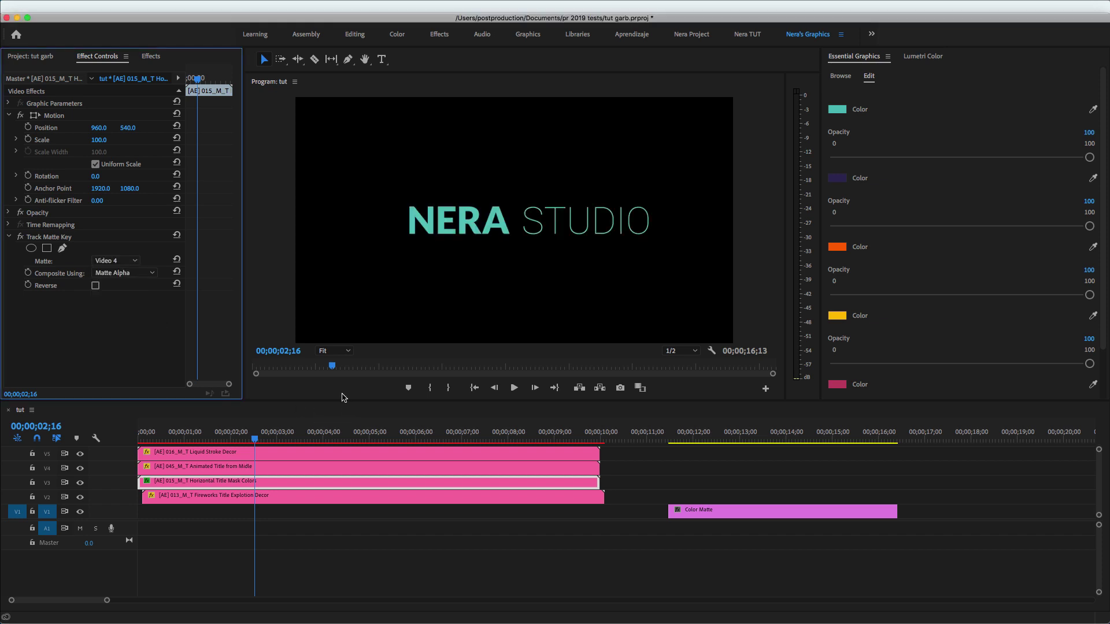
{"action": "left_click_drag", "start_coordinate": [255, 443], "coordinate": [178, 454]}
{"action": "key", "text": "space"}
Move the Color Matte to the start of V1 and extend it to match the clips above
{"action": "key", "text": "space"}
{"action": "left_click", "coordinate": [706, 514]}
{"action": "left_click_drag", "start_coordinate": [706, 518], "coordinate": [156, 523]}
{"action": "left_click_drag", "start_coordinate": [365, 513], "coordinate": [599, 514]}
{"action": "left_click_drag", "start_coordinate": [223, 441], "coordinate": [193, 473]}
{"action": "key", "text": "space"}
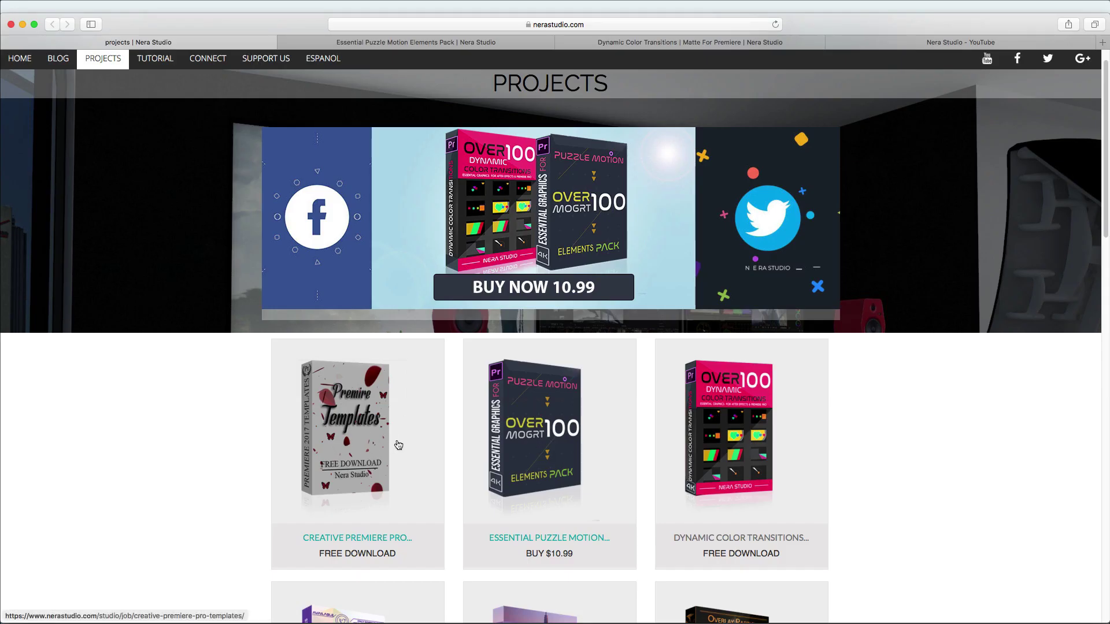
Scroll down through the nerastudio.com Projects page and back up
{"action": "scroll", "coordinate": [357, 425], "scroll_direction": "down", "scroll_amount": 2}
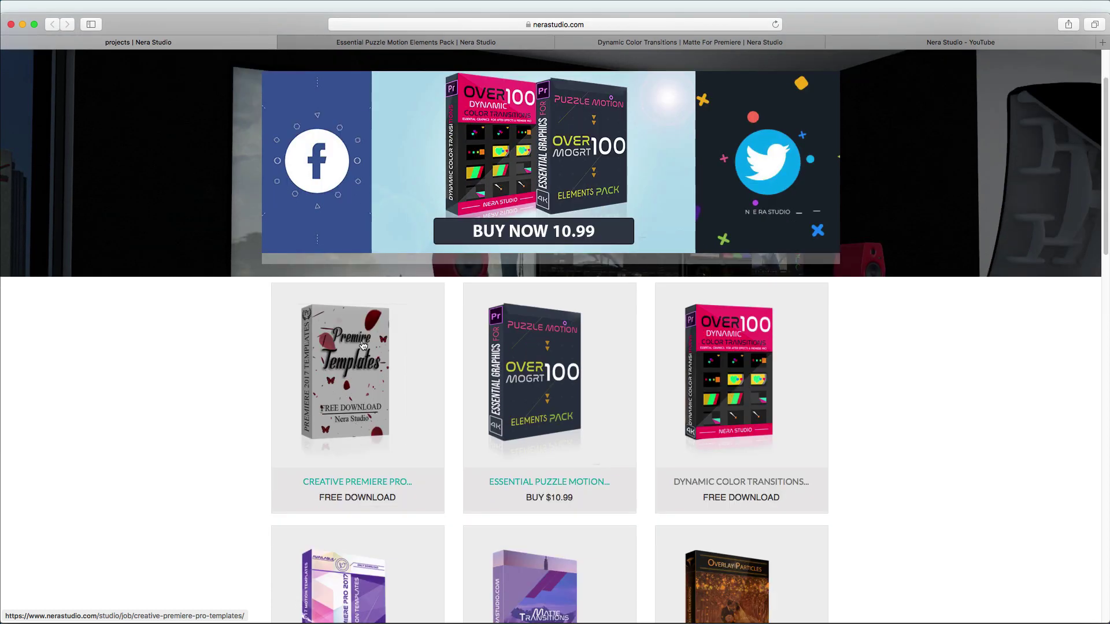
{"action": "scroll", "coordinate": [380, 387], "scroll_direction": "down", "scroll_amount": 5}
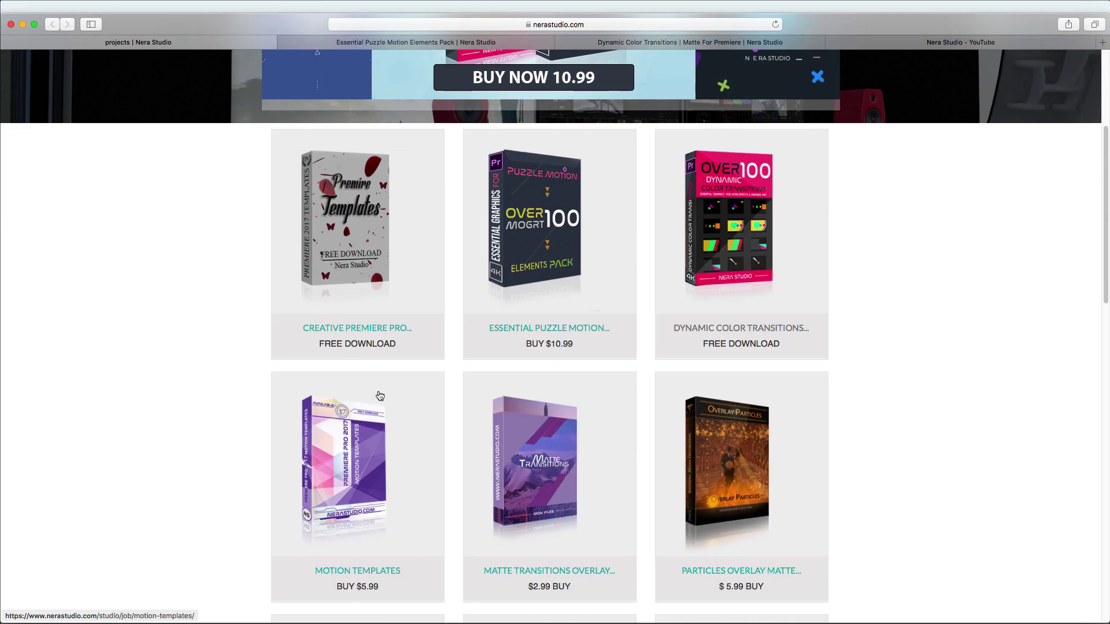
{"action": "scroll", "coordinate": [379, 395], "scroll_direction": "down", "scroll_amount": 20}
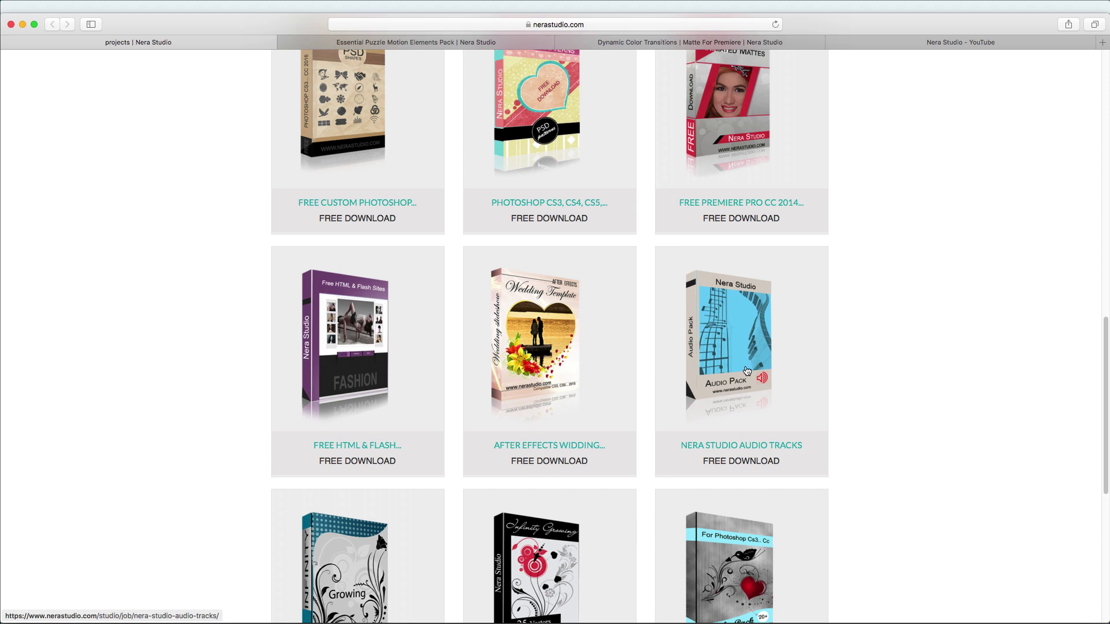
{"action": "scroll", "coordinate": [749, 380], "scroll_direction": "up", "scroll_amount": 15}
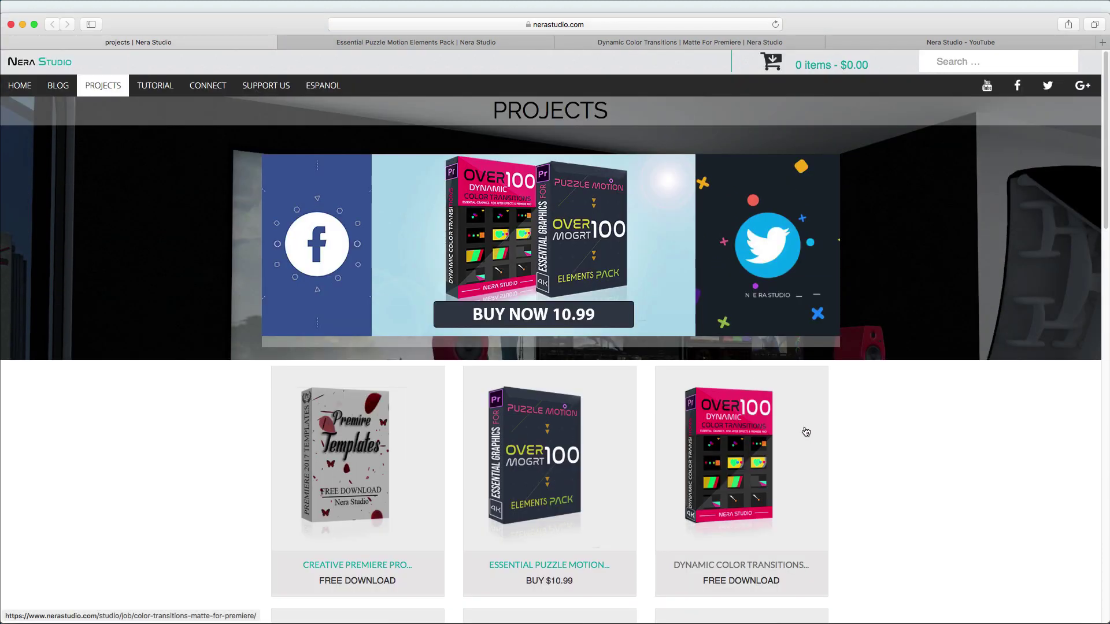
Switch to the Nera Studio YouTube tab and browse its Videos page
{"action": "left_click", "coordinate": [835, 42]}
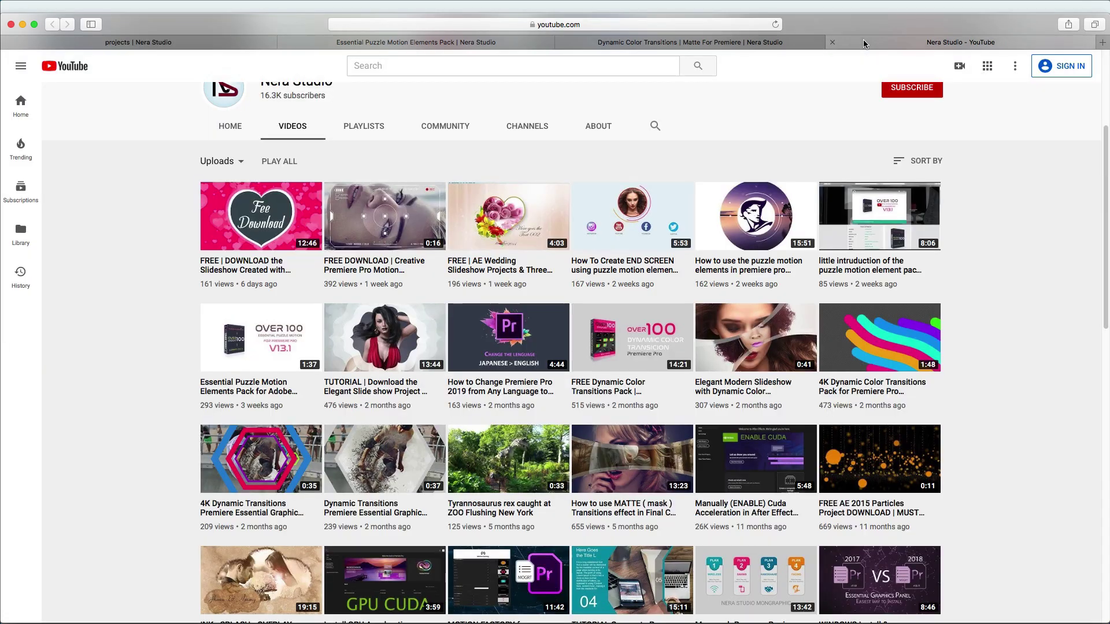
{"action": "scroll", "coordinate": [693, 309], "scroll_direction": "down", "scroll_amount": 1}
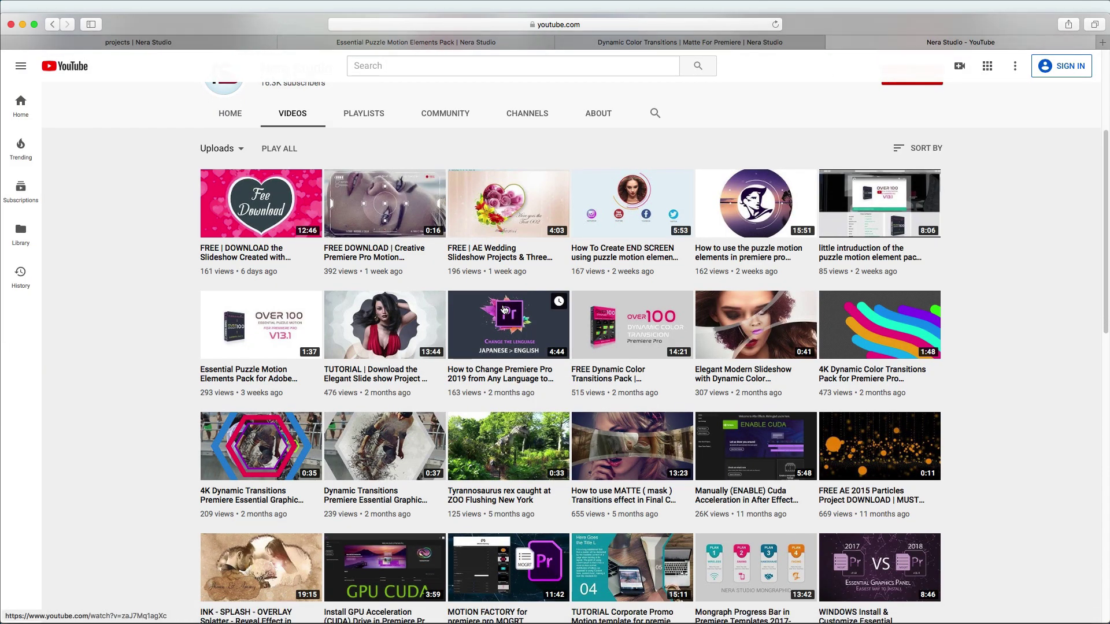
{"action": "scroll", "coordinate": [1019, 299], "scroll_direction": "up", "scroll_amount": 3}
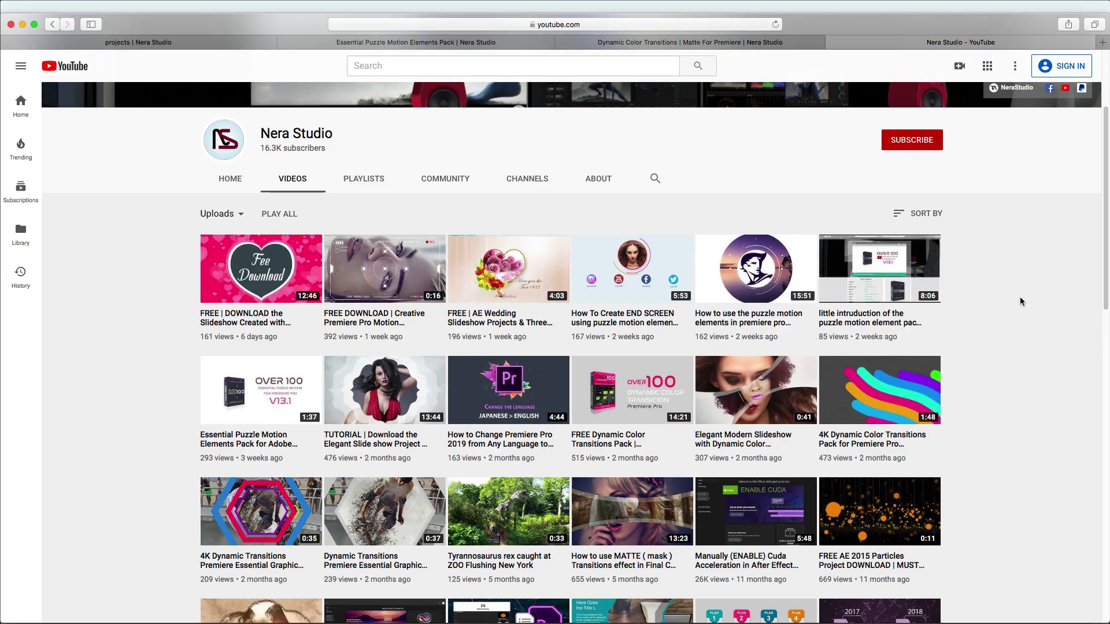